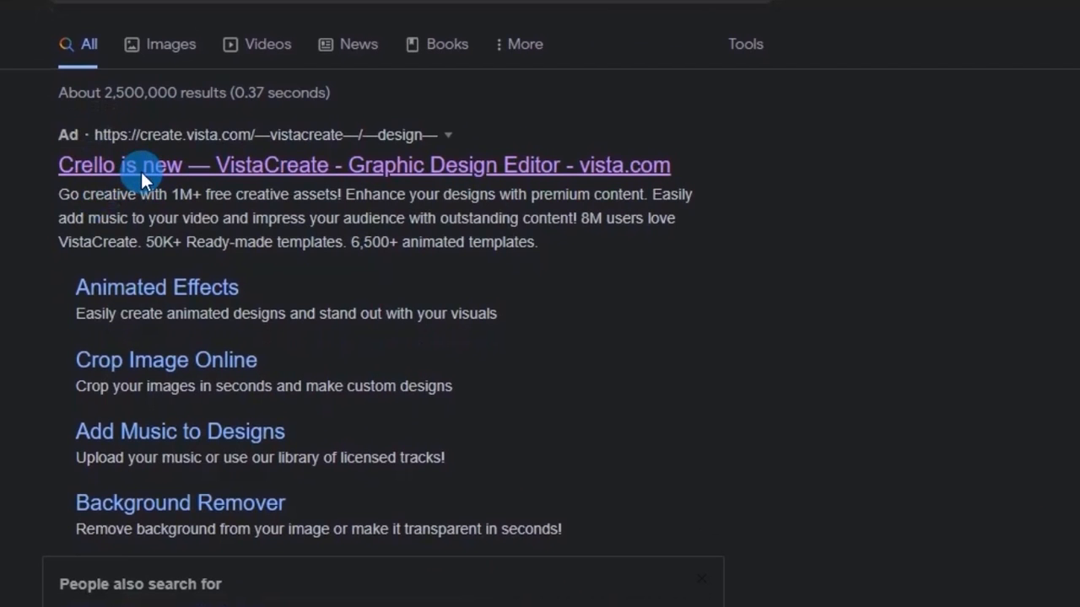
- Open the VistaCreate site from the search results and sign up for a free account with the e-mail address and account password
click(140, 169)
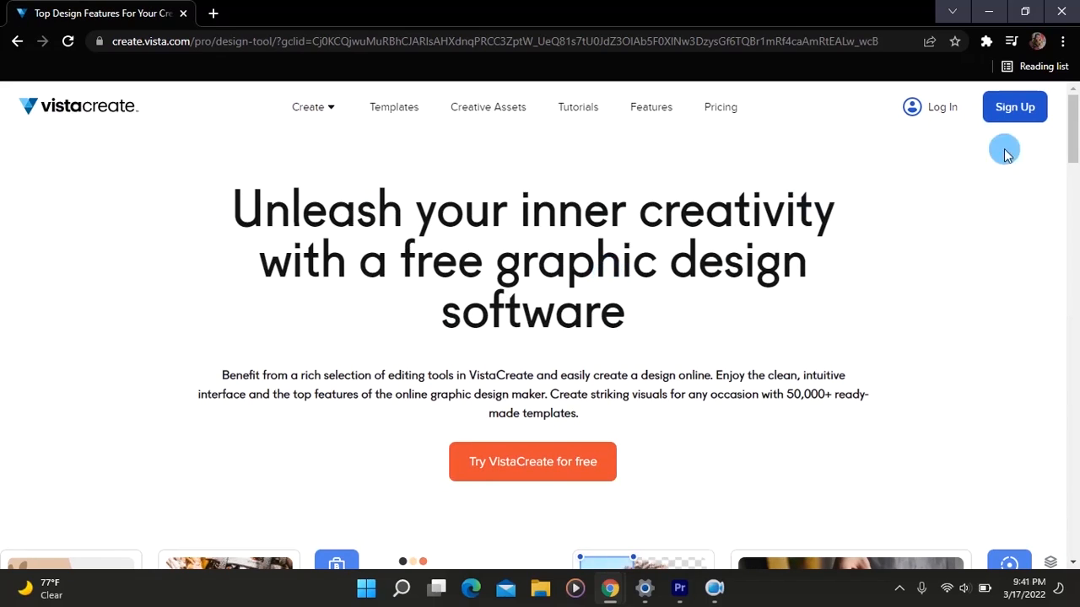
click(1023, 120)
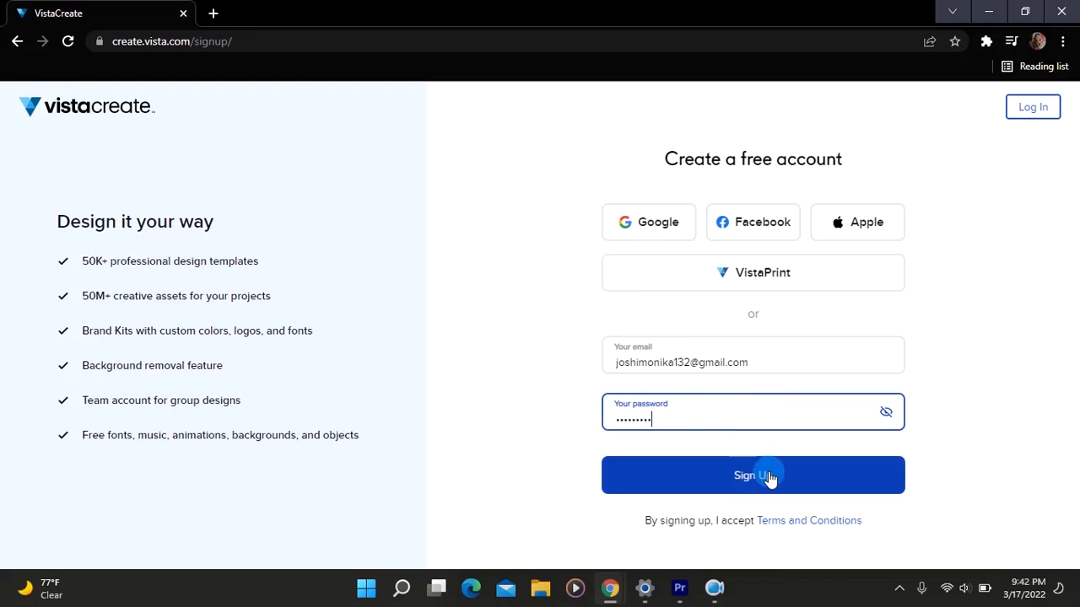
click(769, 478)
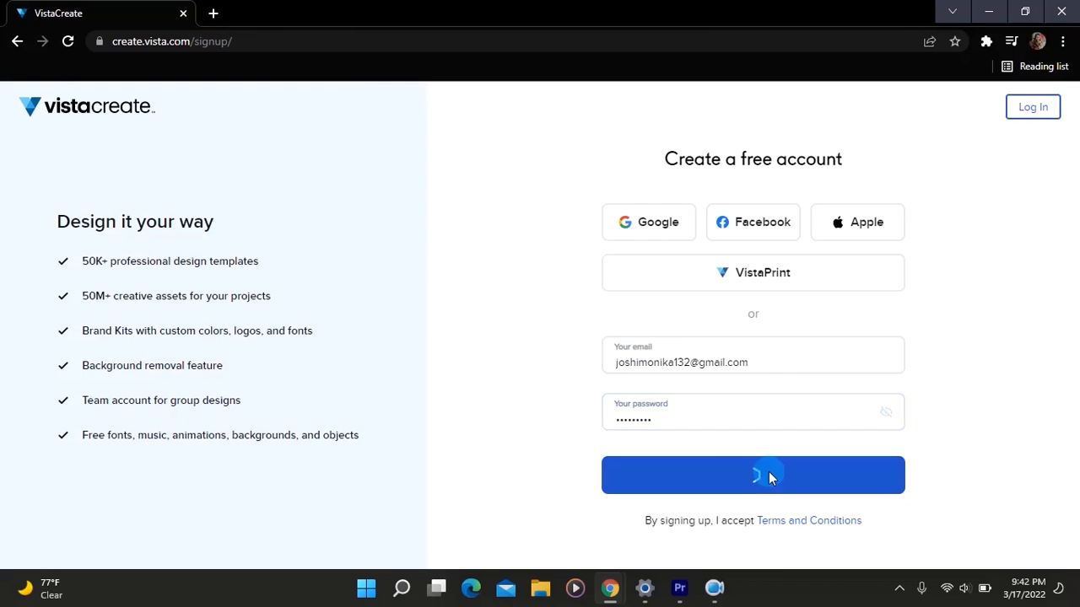
- Browse the home page's design formats and featured templates
scroll(634, 320, down, 2)
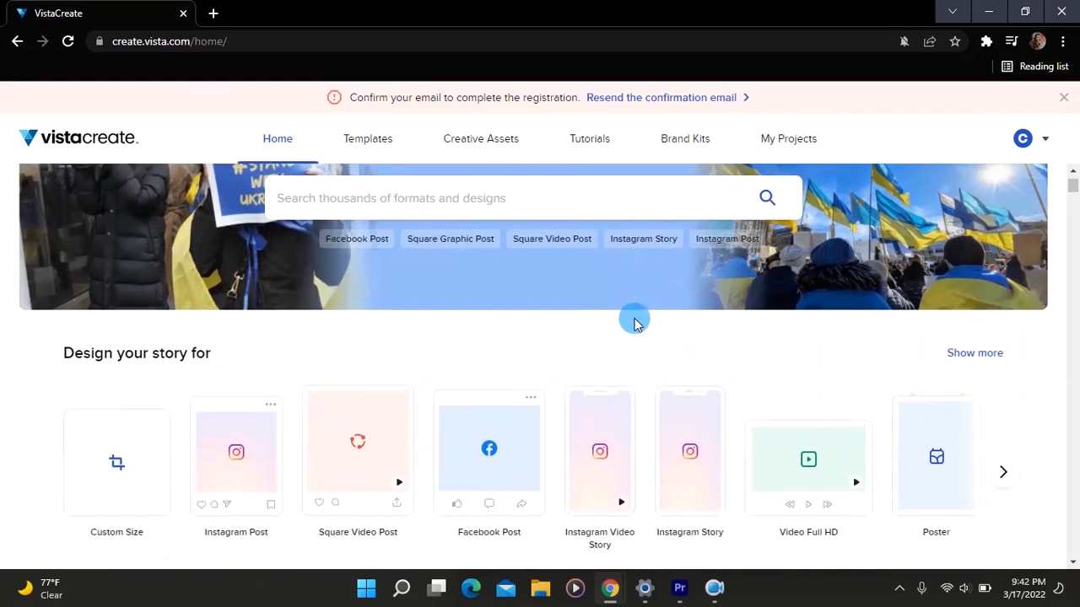
scroll(634, 320, down, 3)
scroll(634, 320, up, 4)
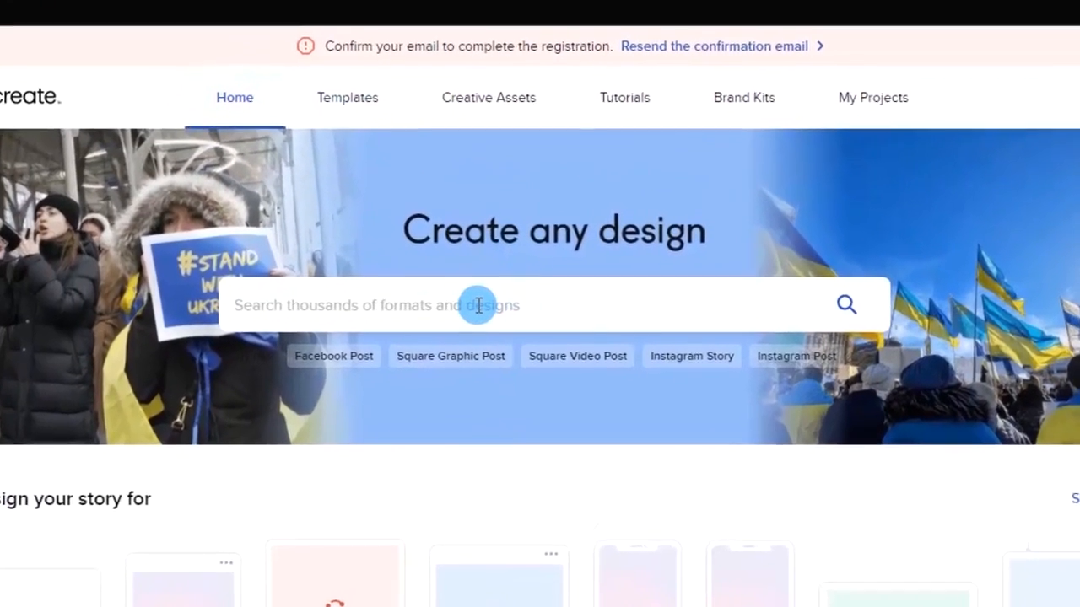
scroll(459, 485, down, 3)
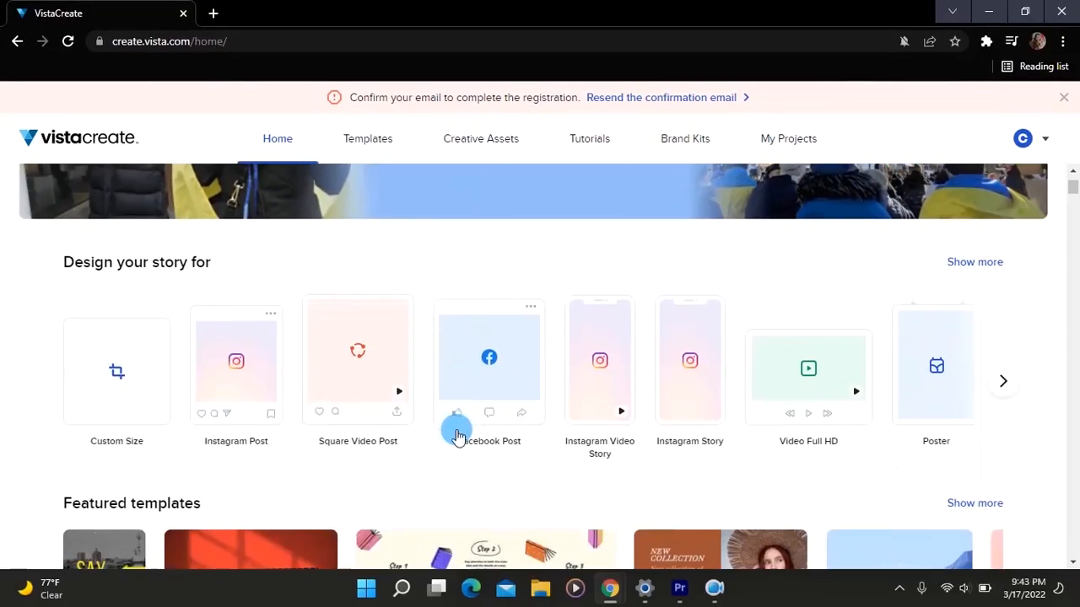
scroll(455, 436, down, 2)
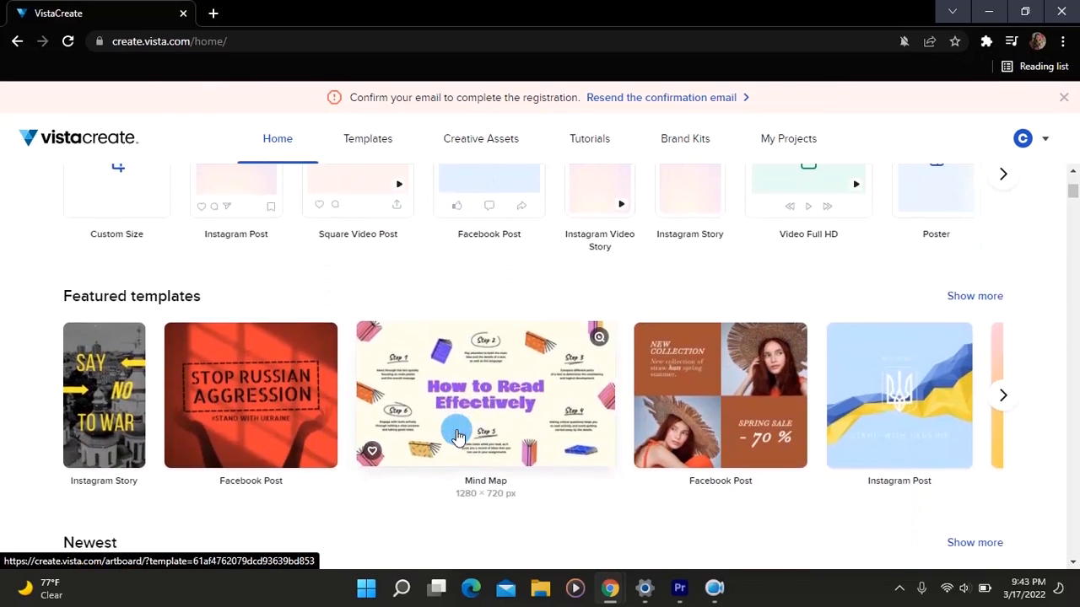
scroll(455, 436, up, 1)
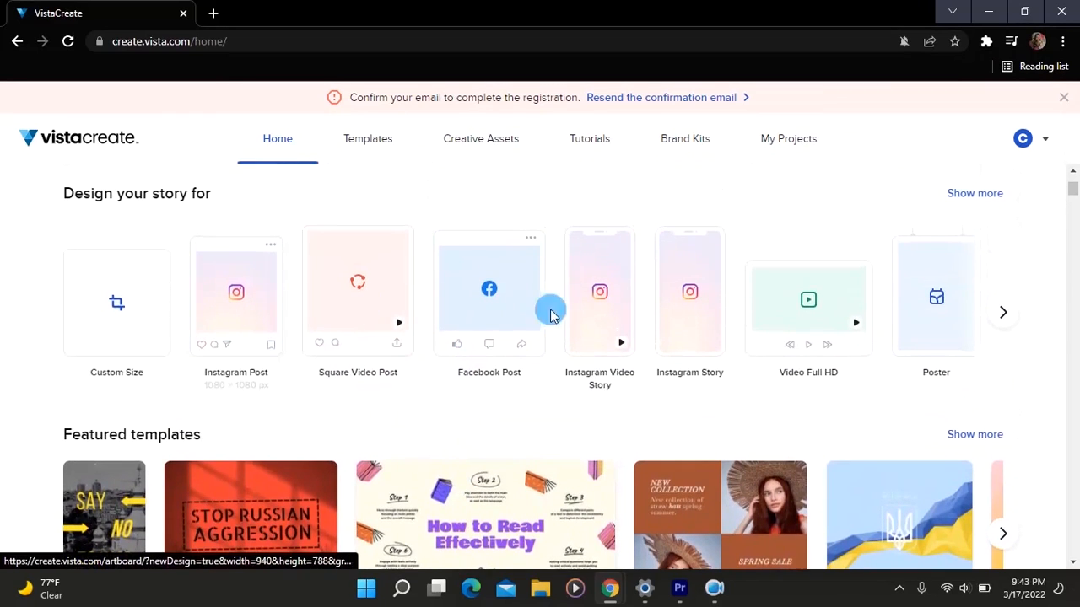
scroll(470, 346, up, 3)
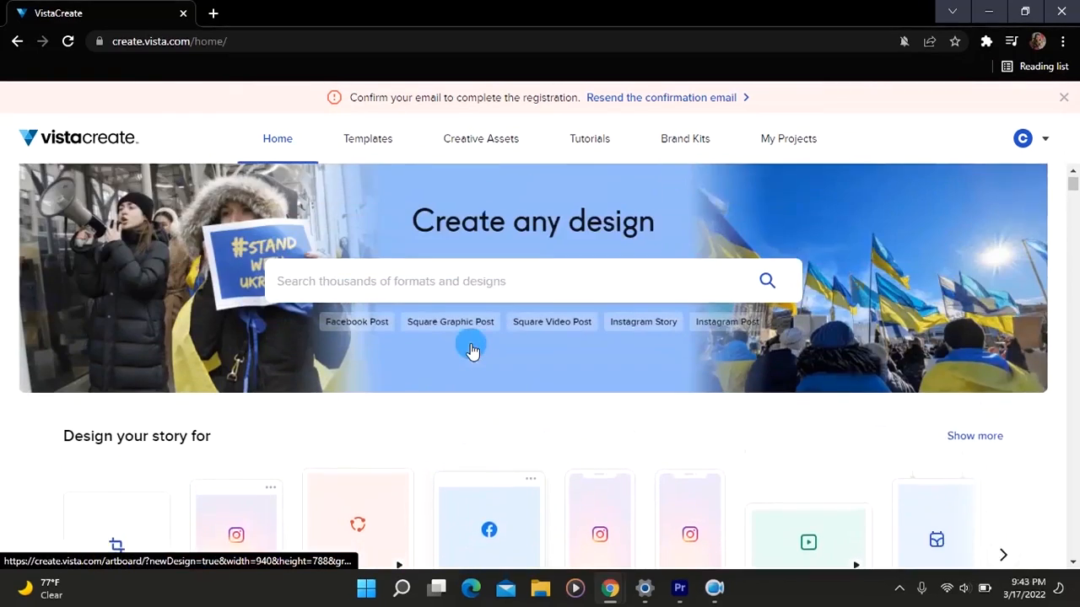
- Search the designs for "ebook" and open the suggested eBook format
click(489, 305)
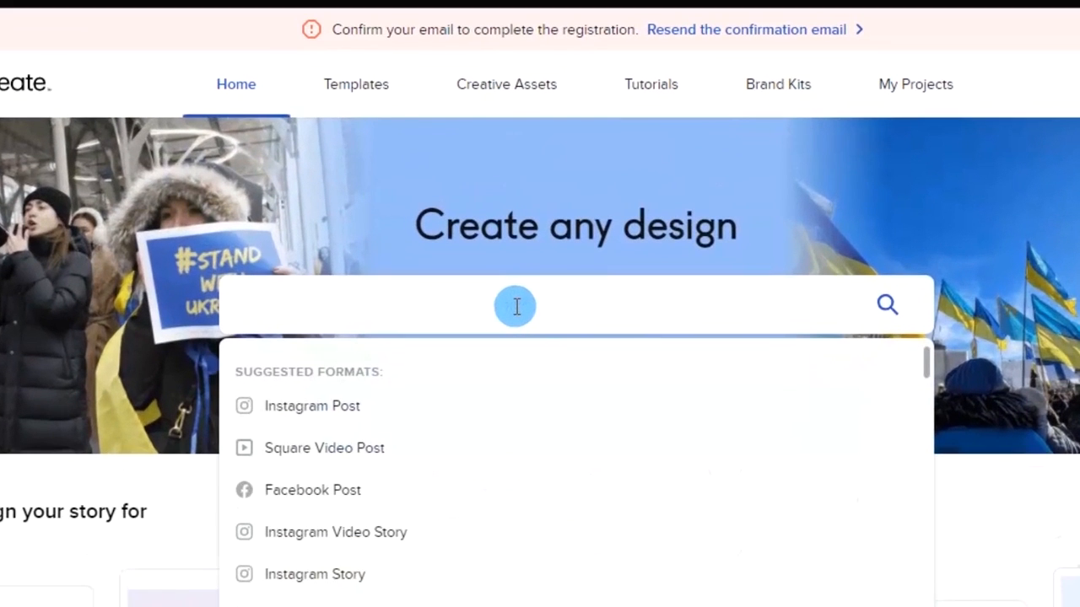
text(ebook)
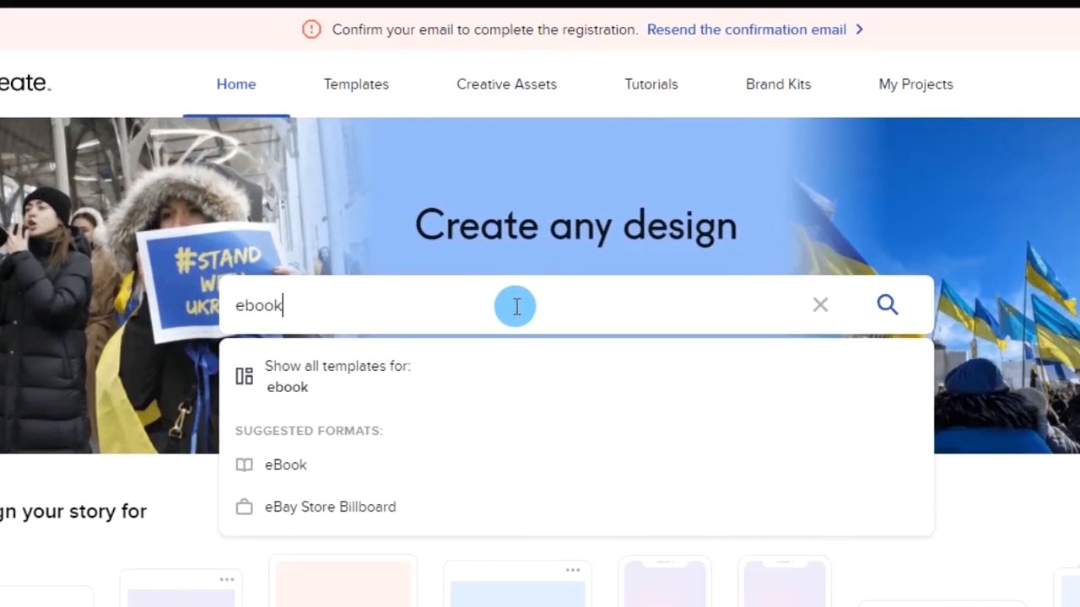
click(400, 478)
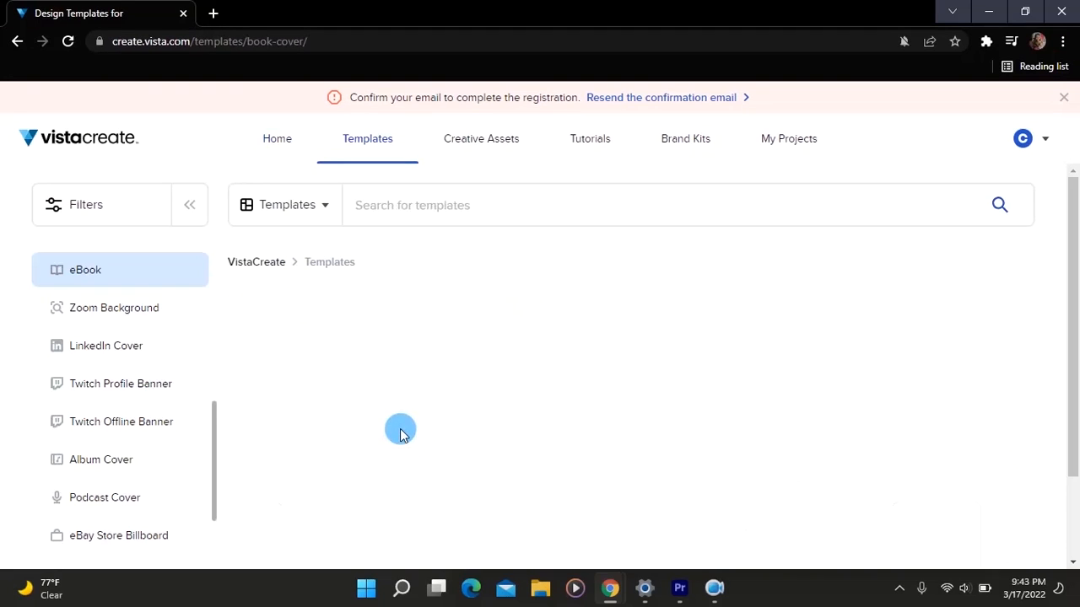
- Browse the eBook templates and open the "Encyclopedia of World Sport" template for editing
scroll(517, 363, down, 2)
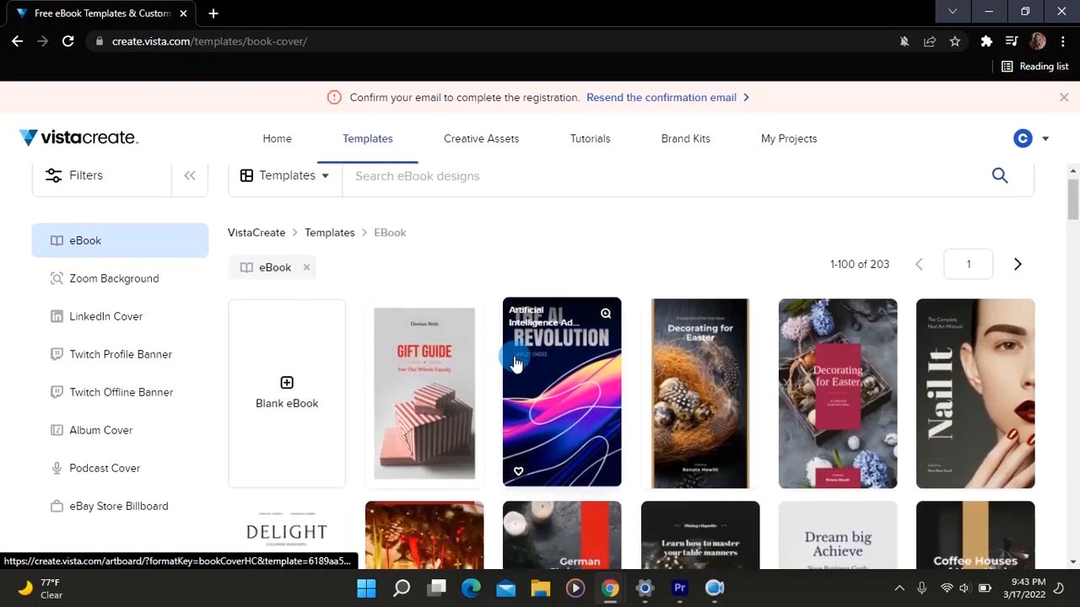
scroll(516, 363, down, 2)
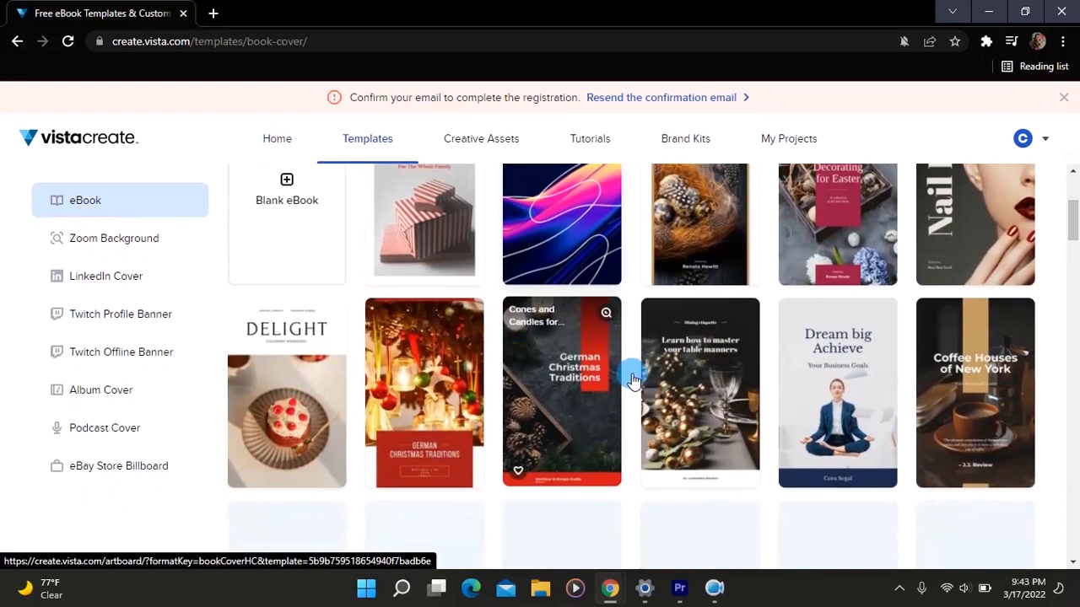
scroll(634, 379, up, 2)
scroll(634, 378, down, 3)
scroll(632, 374, down, 5)
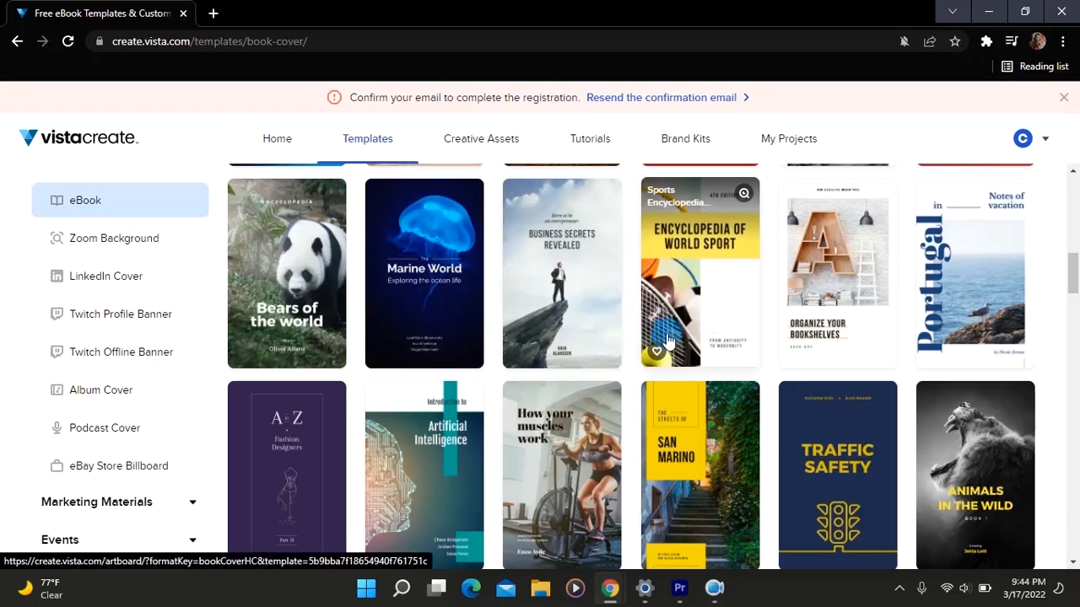
click(690, 316)
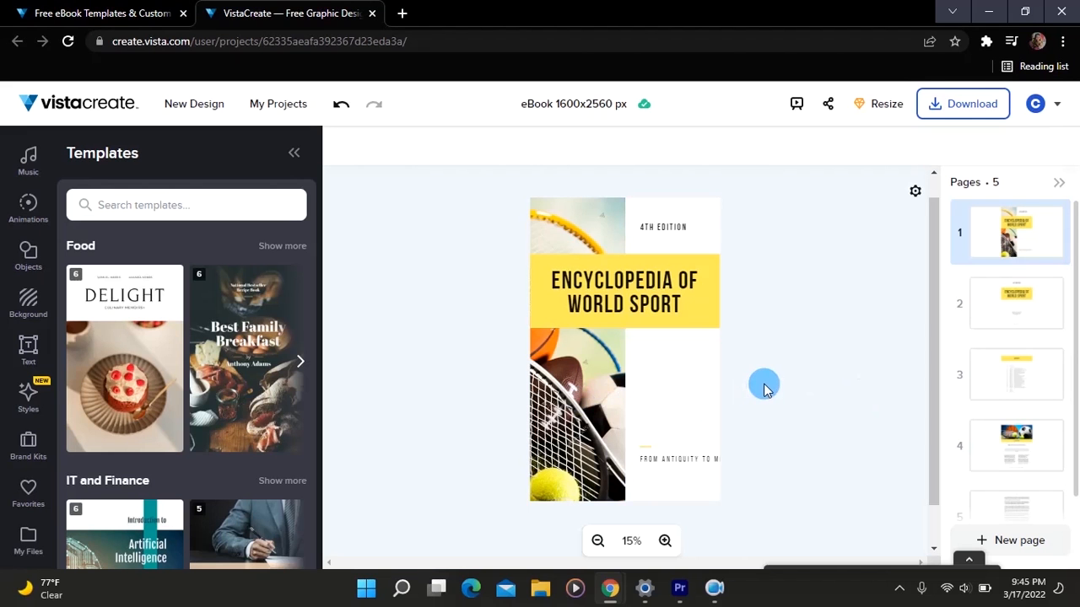
scroll(674, 397, down, 1)
scroll(674, 398, up, 1)
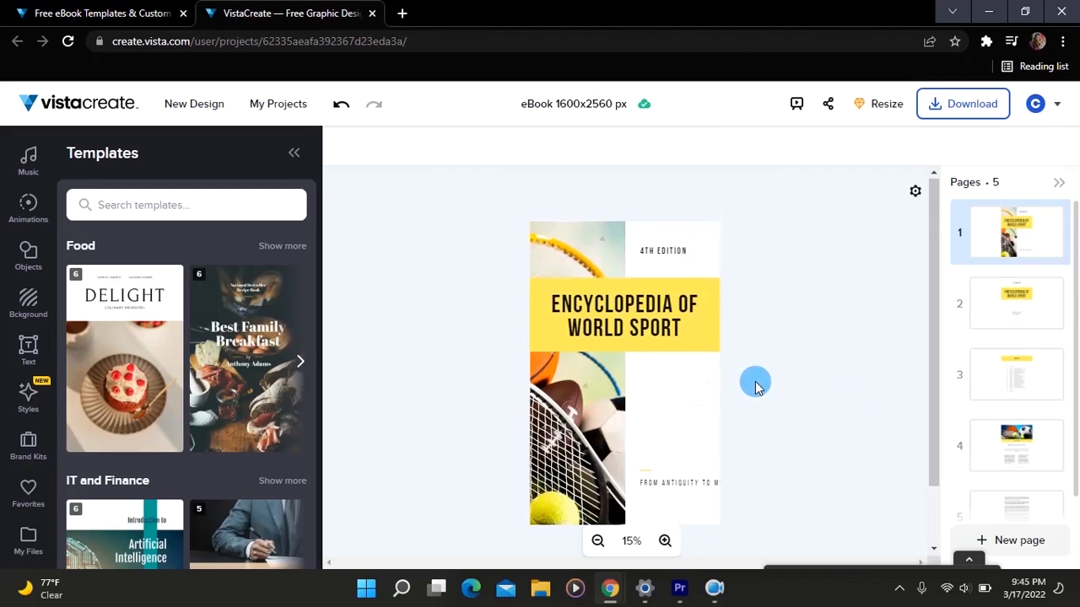
scroll(757, 386, down, 1)
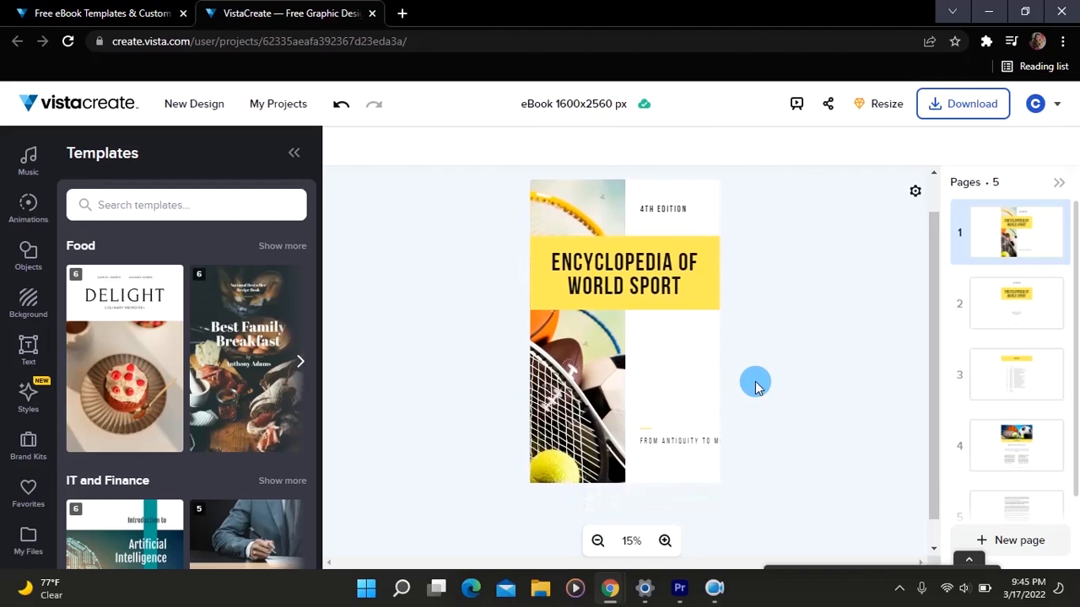
scroll(757, 387, up, 1)
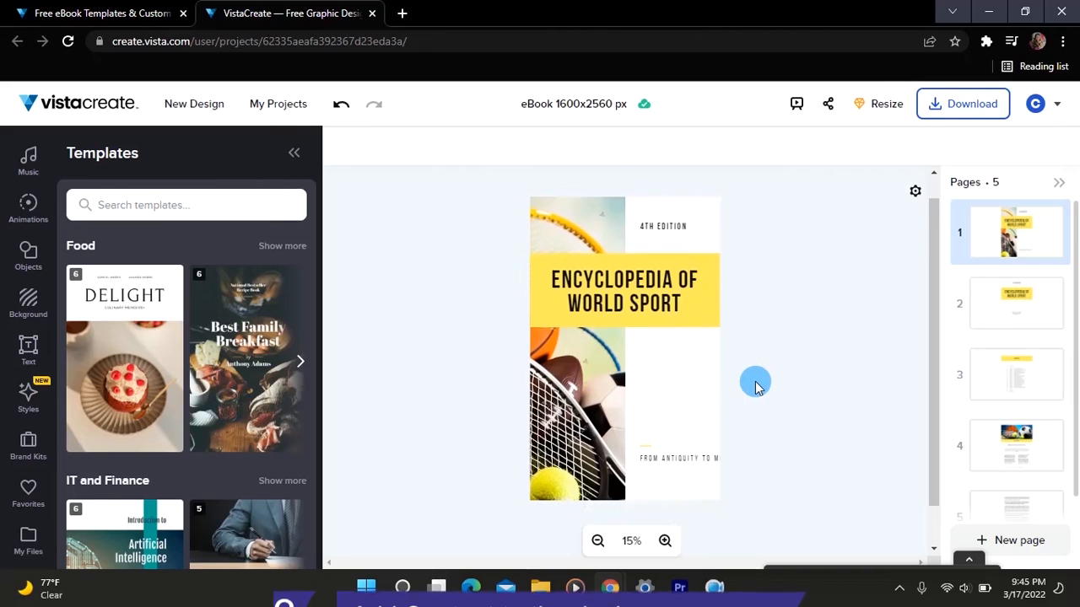
scroll(757, 387, down, 1)
scroll(756, 386, down, 1)
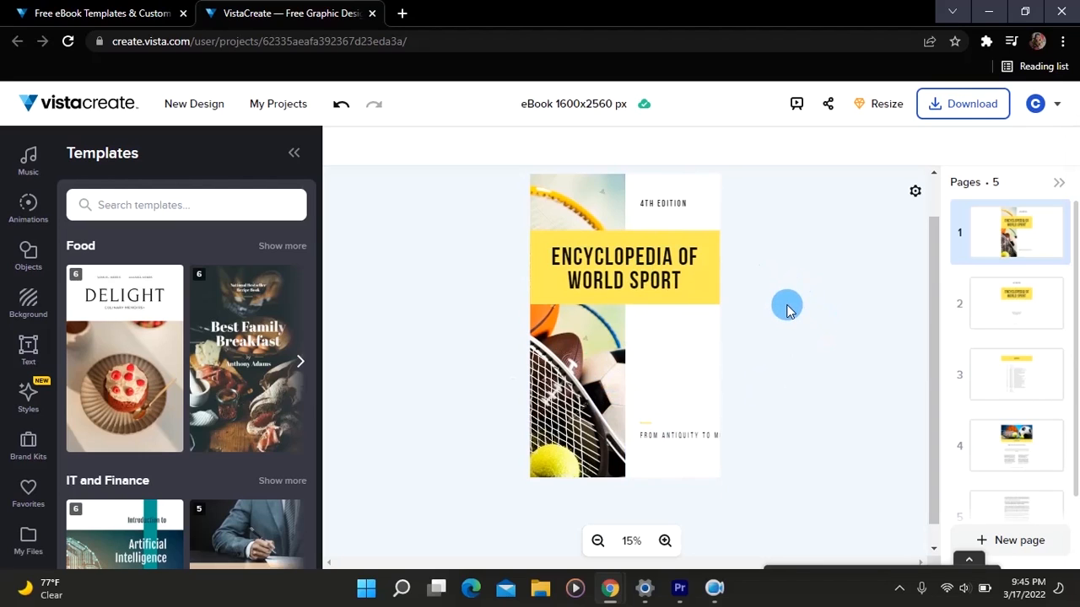
- Replace the cover title in the yellow band with "WPBELIEF"
click(642, 268)
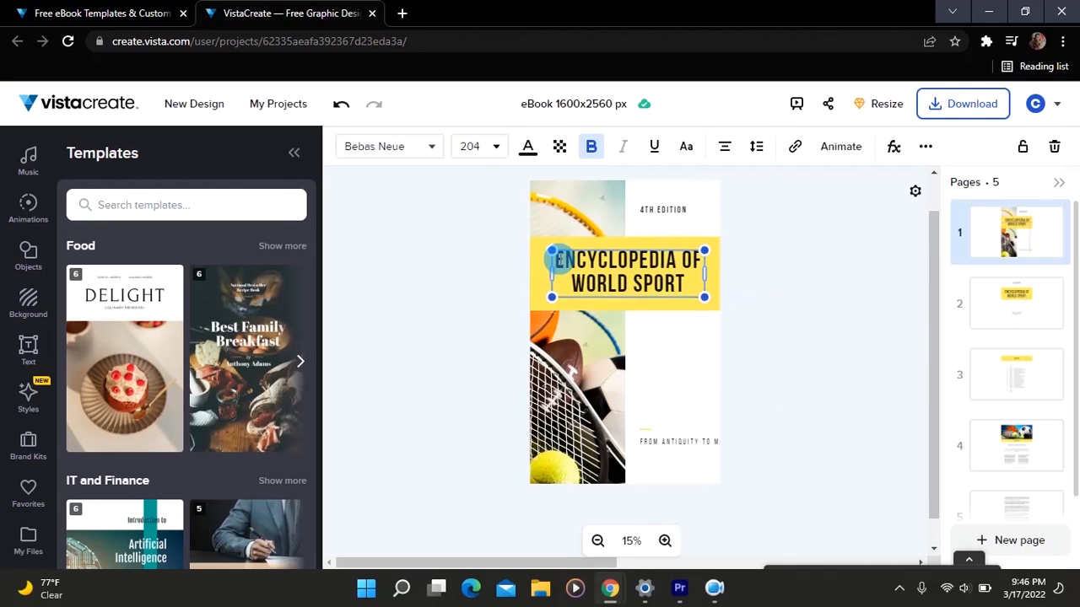
drag(557, 260, 686, 284)
key(BackSpace)
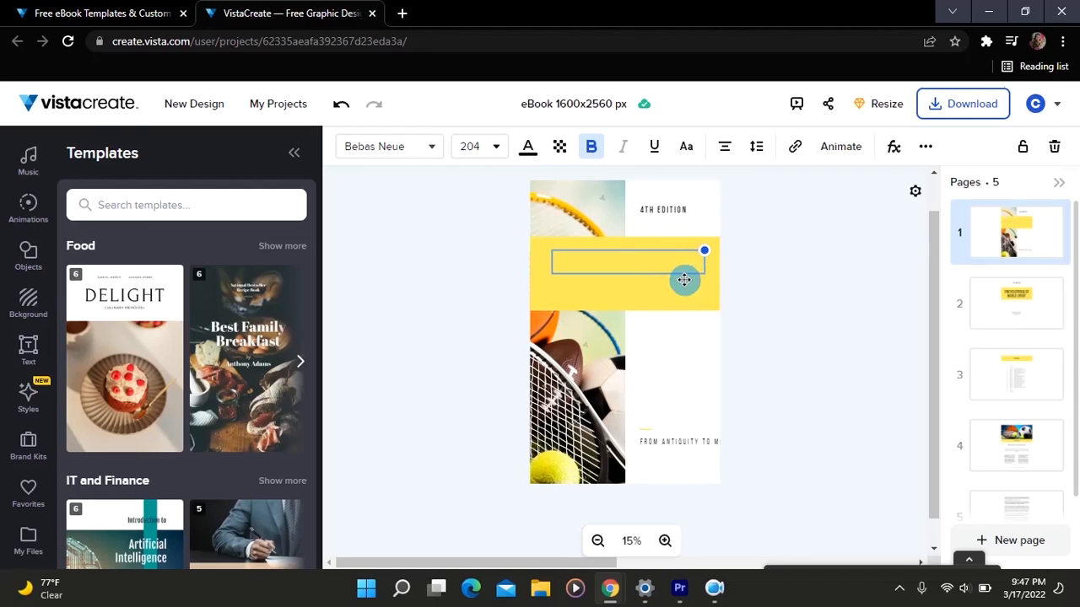
text(WB)
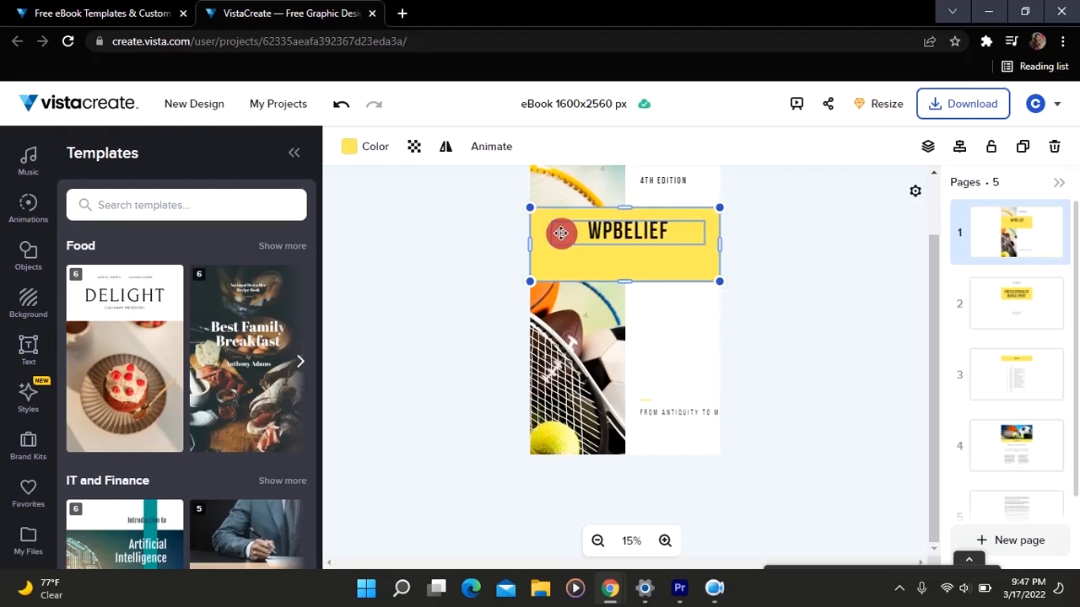
drag(561, 234, 555, 246)
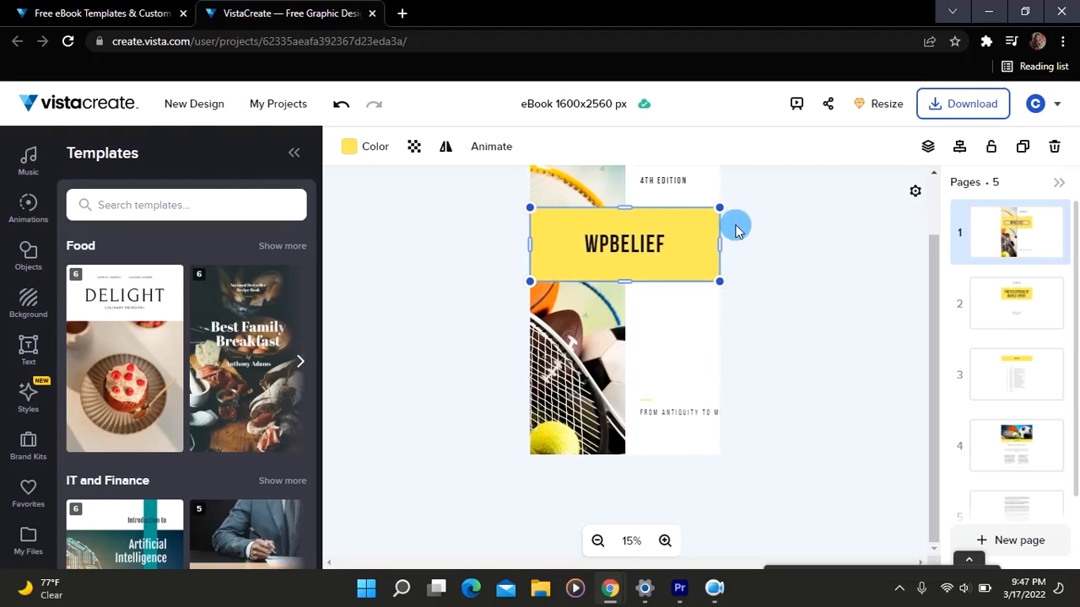
- Replace the "4TH EDITION" text above the yellow band with "WORDPRESS TUTORIAL"
click(674, 181)
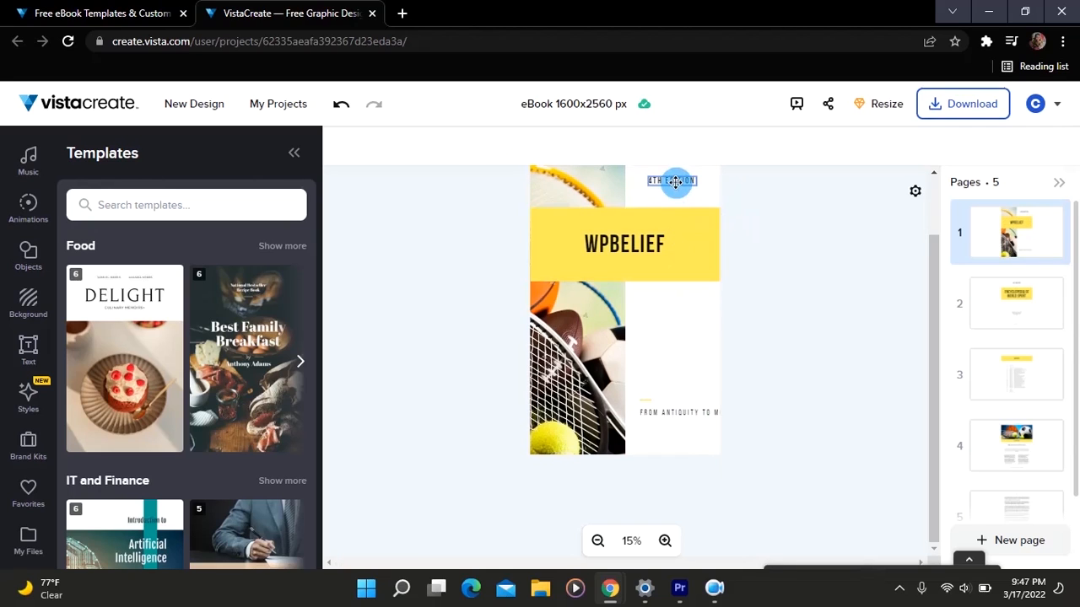
click(679, 181)
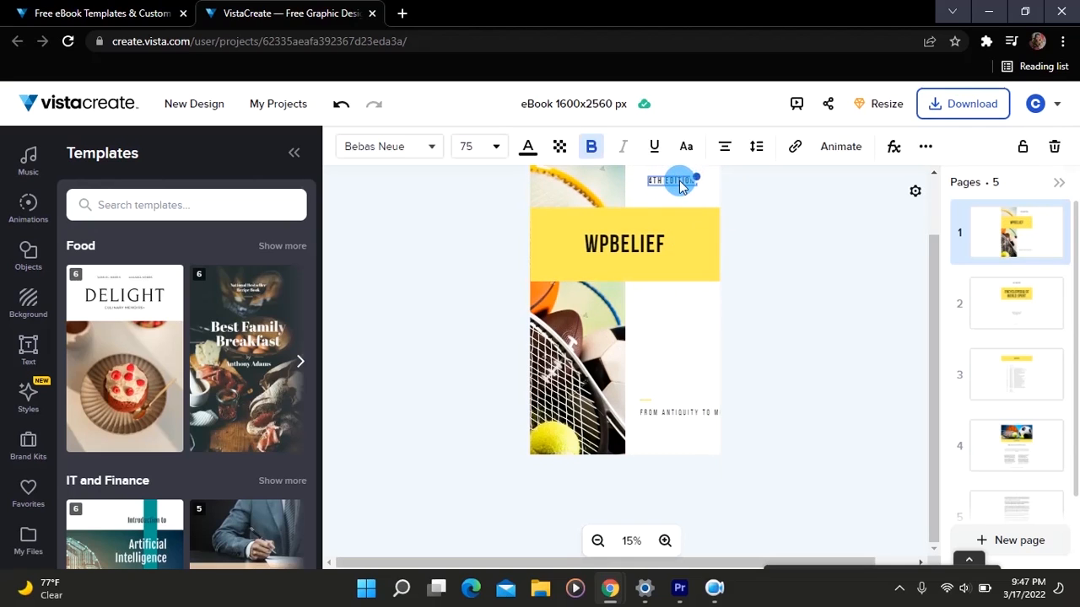
click(657, 182)
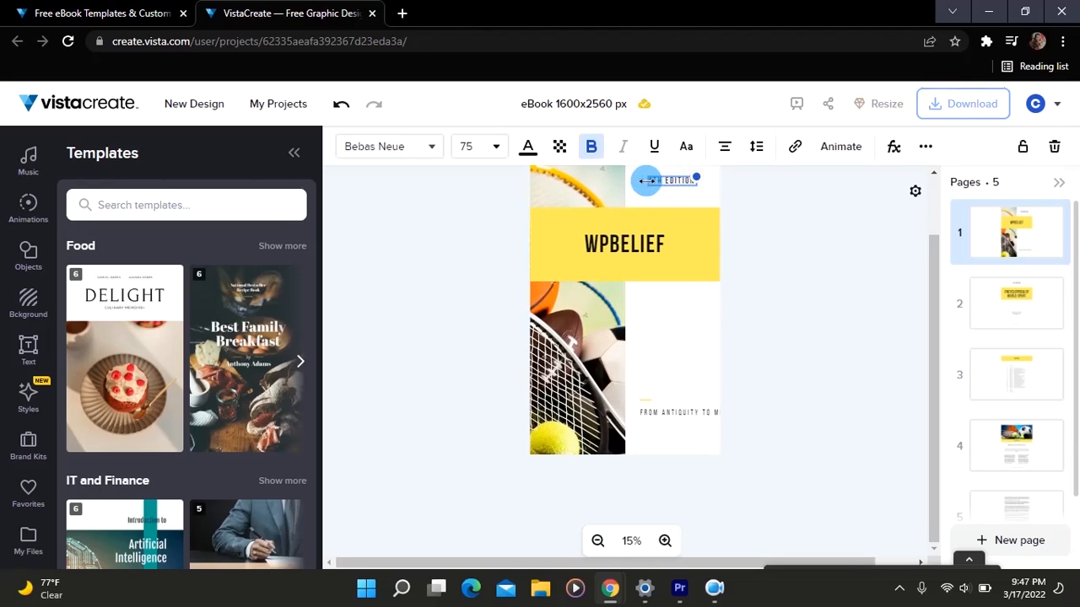
drag(651, 181, 685, 184)
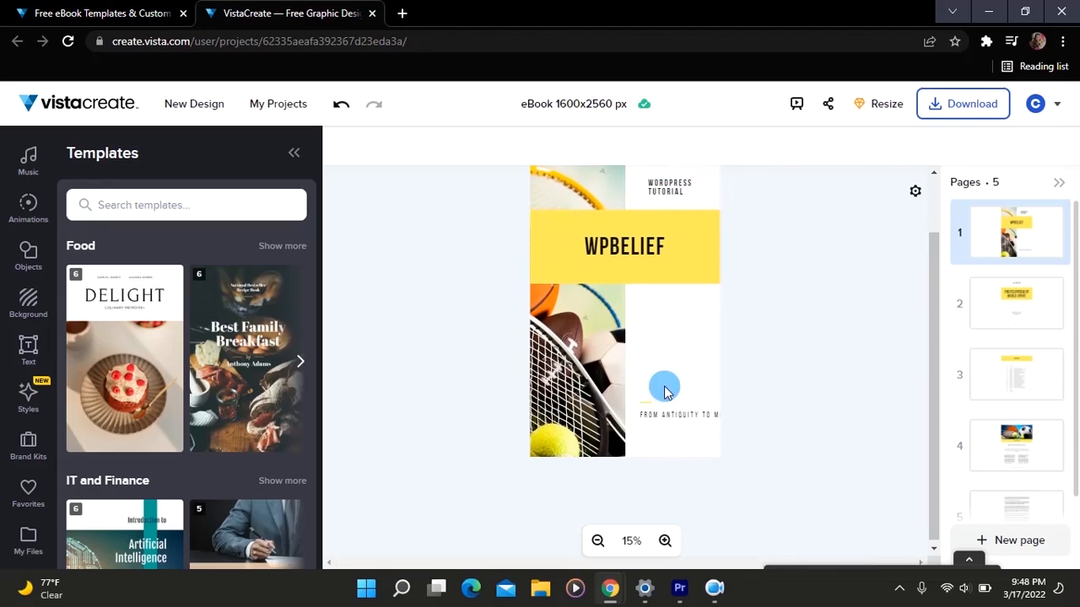
click(684, 419)
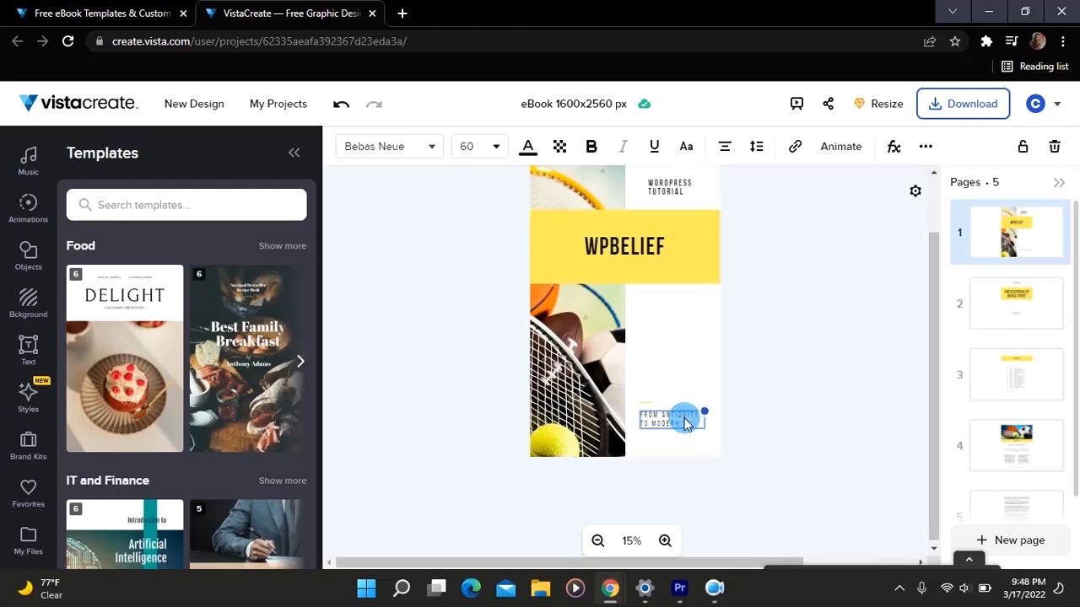
click(684, 353)
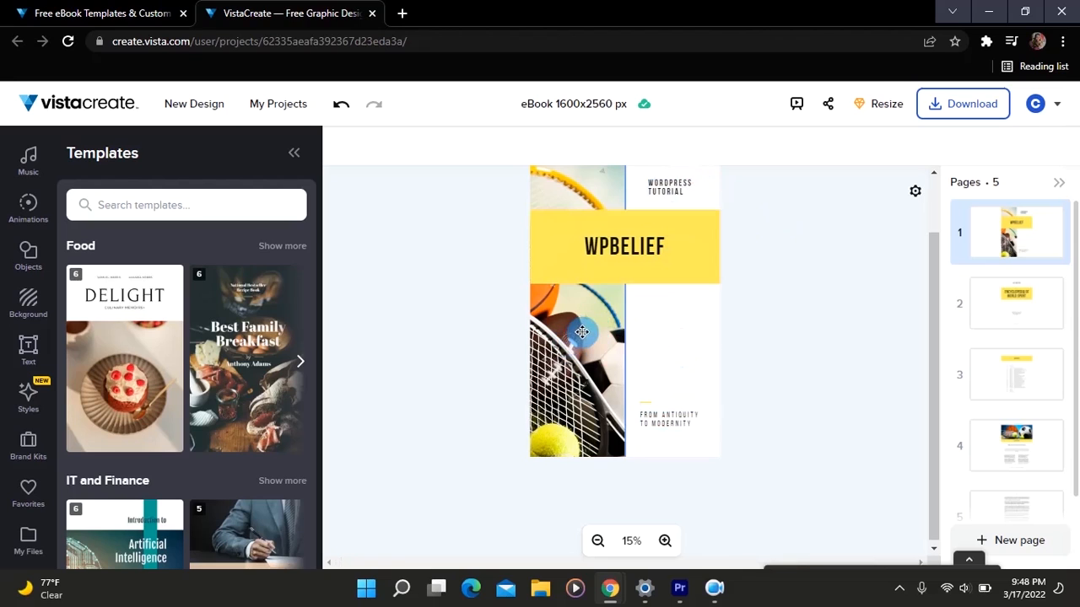
- Delete the sports equipment photo from the cover page
scroll(574, 335, up, 1)
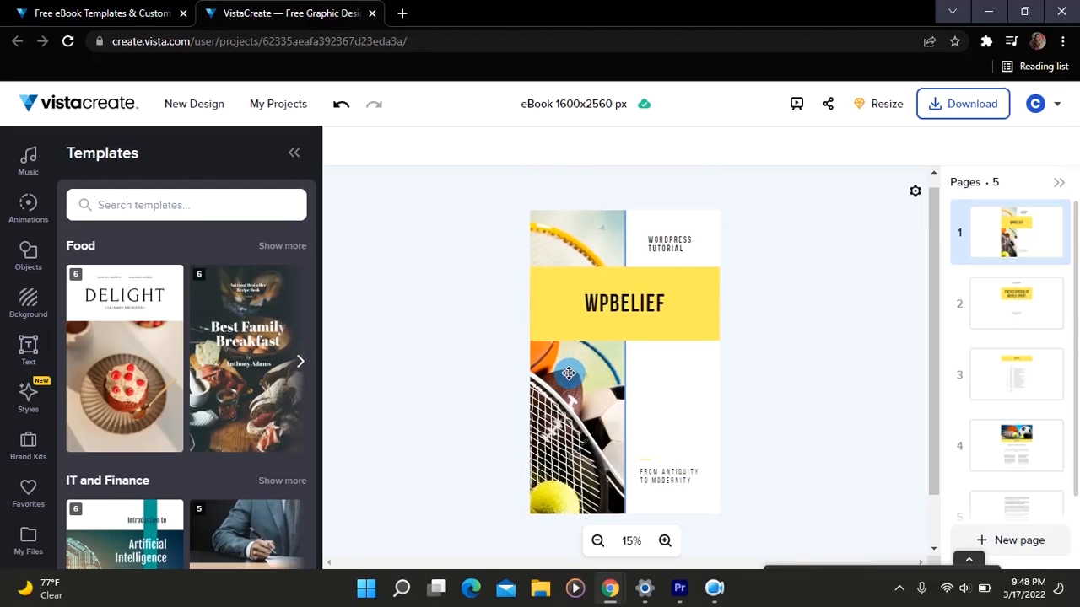
click(569, 372)
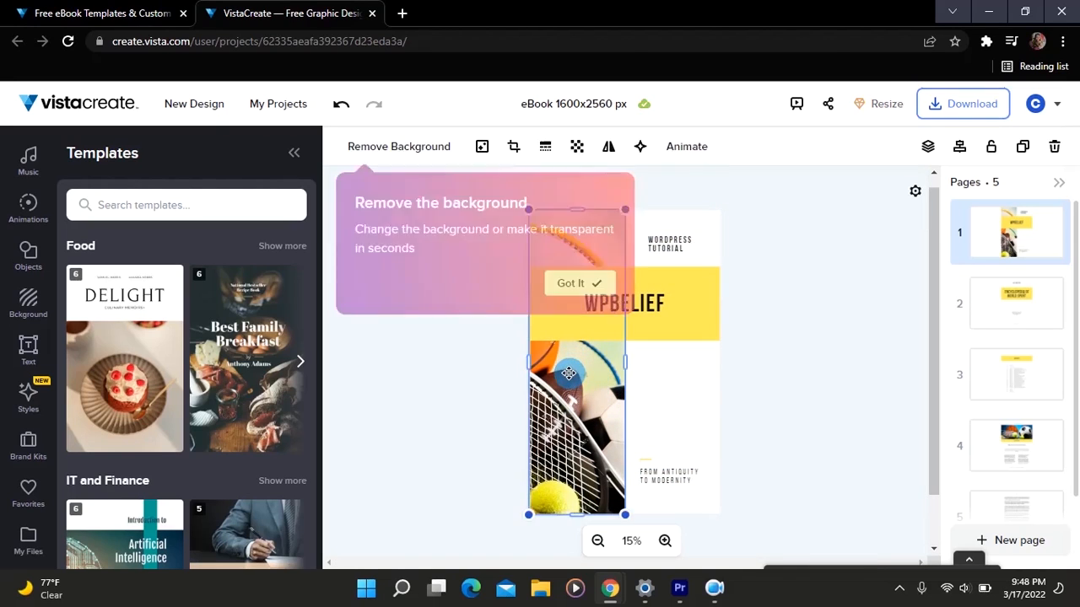
click(1053, 150)
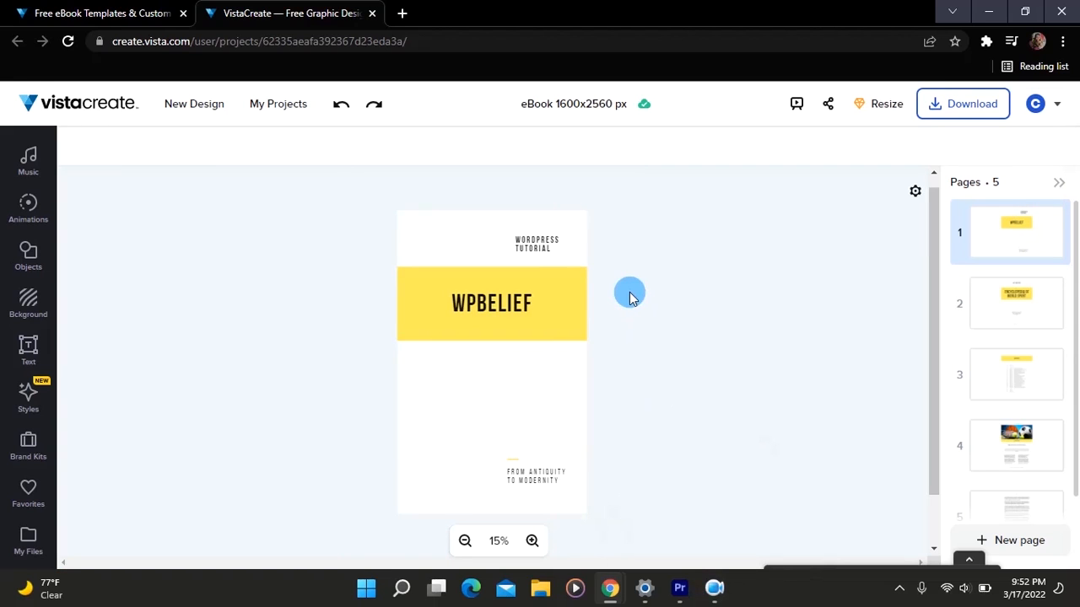
- Upload an image from the computer to the project's own files
click(32, 540)
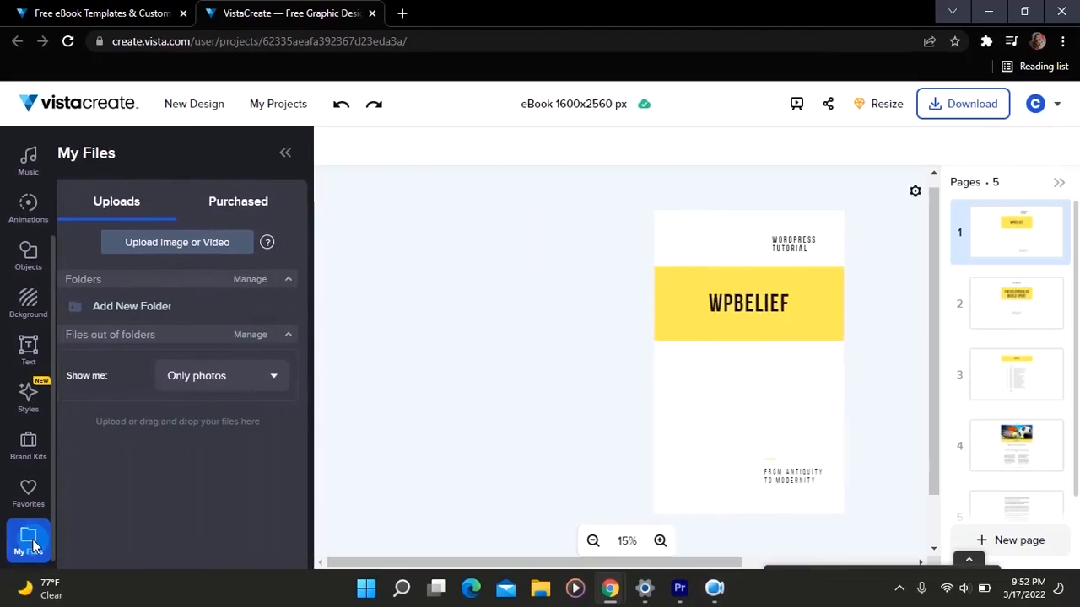
click(200, 246)
scroll(217, 284, down, 2)
double_click(179, 349)
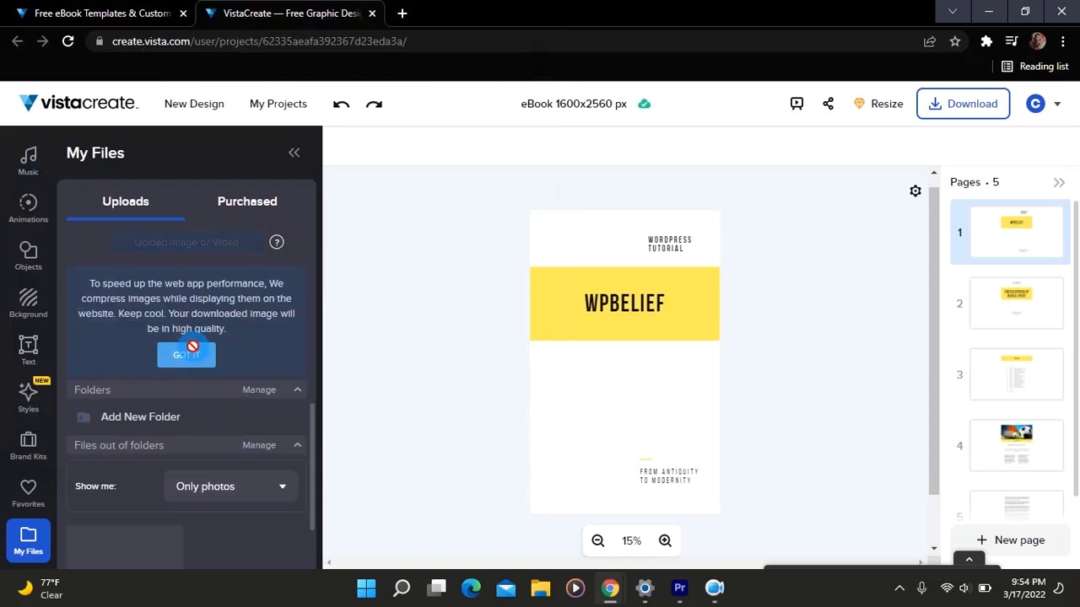
scroll(224, 410, down, 1)
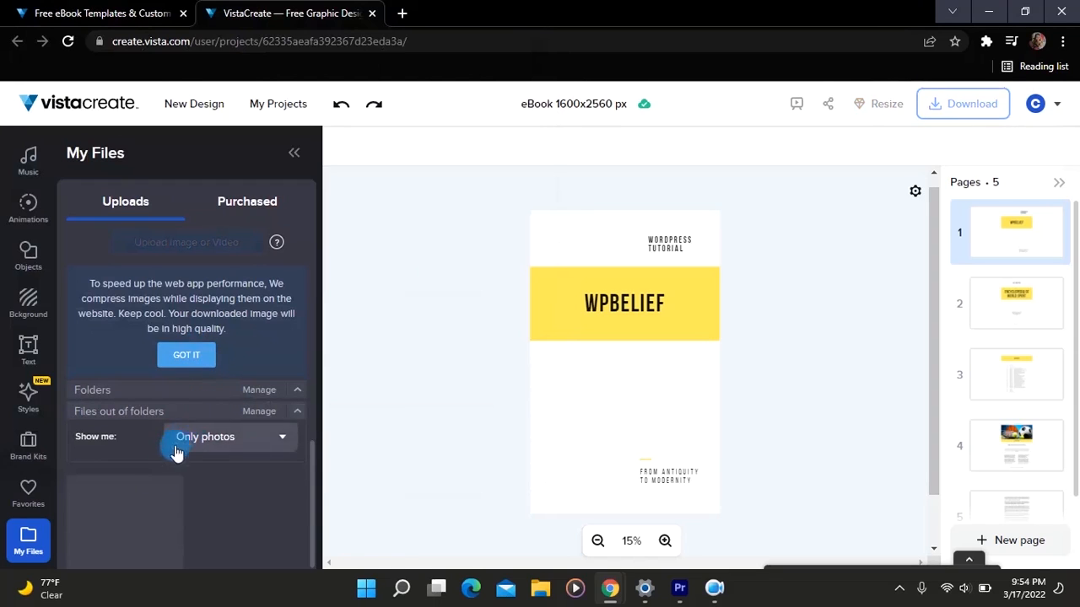
- Place the uploaded WP Belief logo on the cover page, just below the yellow band
scroll(152, 504, down, 1)
scroll(151, 504, up, 1)
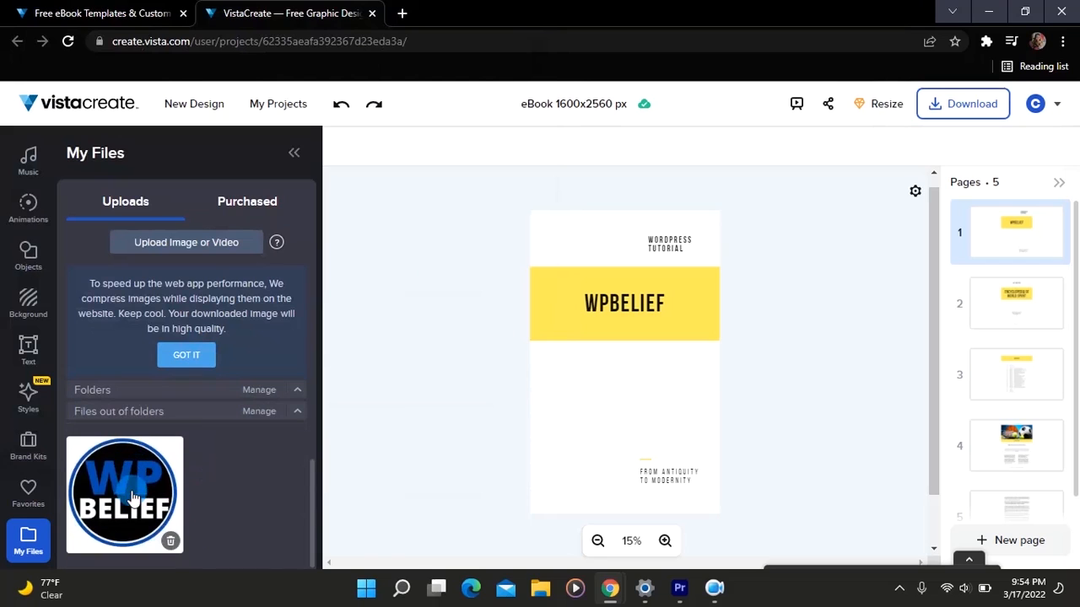
drag(105, 496, 586, 408)
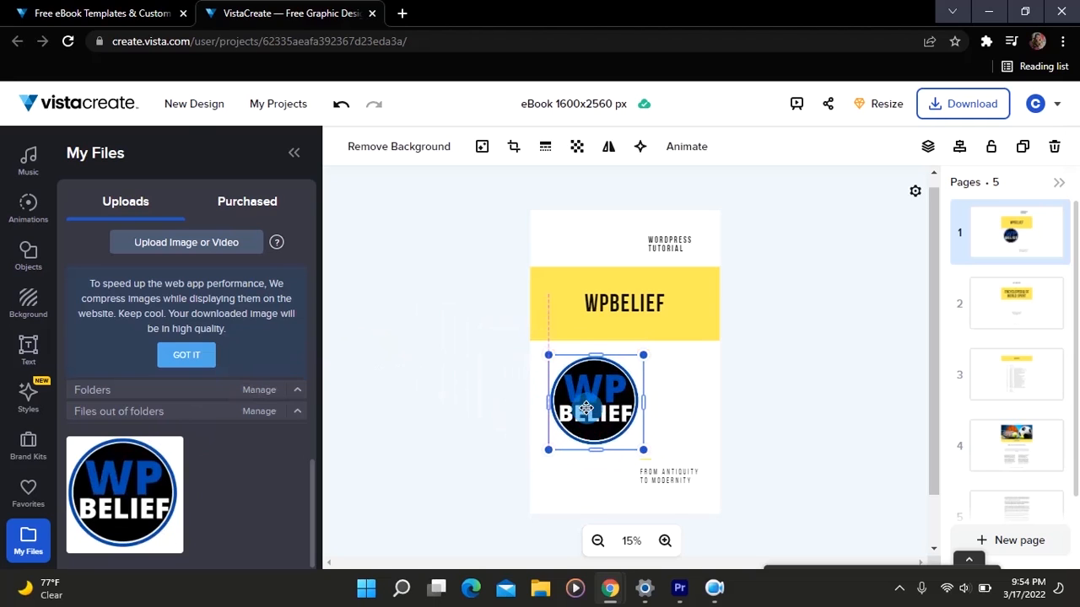
click(750, 363)
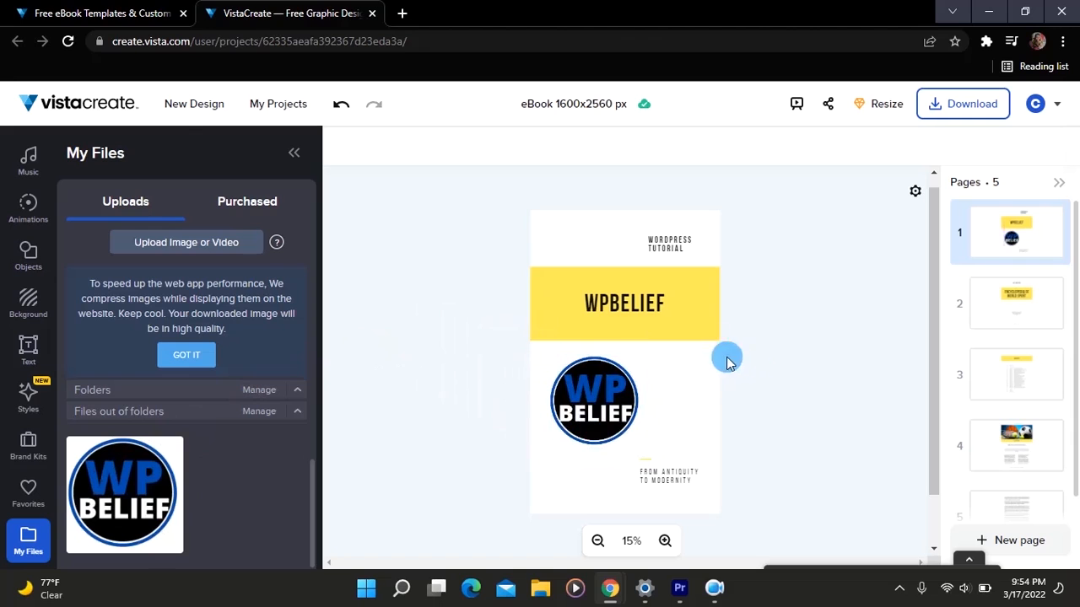
scroll(674, 377, down, 1)
scroll(674, 379, up, 1)
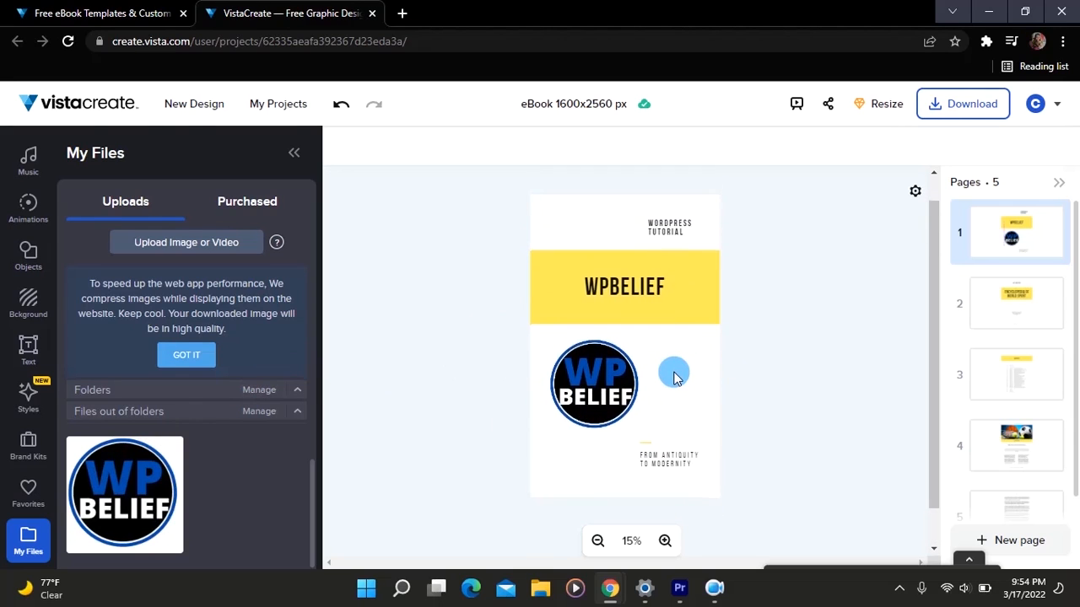
- Set the pale grey photo with blossoming twigs as the cover background and apply the Kumbh Sans and Commissioner font pairing
click(28, 304)
scroll(254, 405, down, 2)
scroll(253, 405, down, 4)
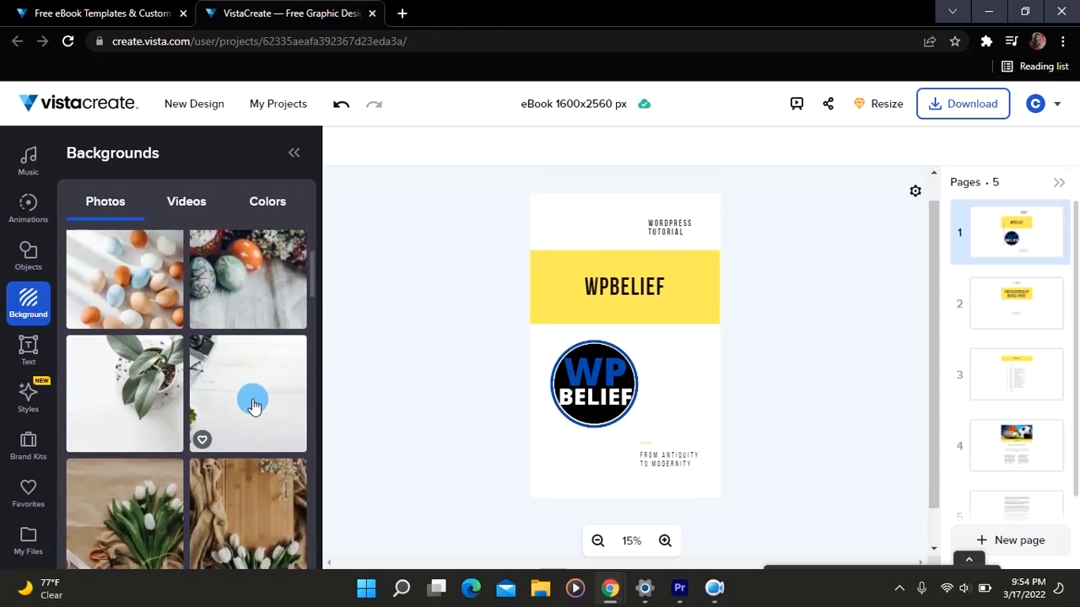
click(246, 299)
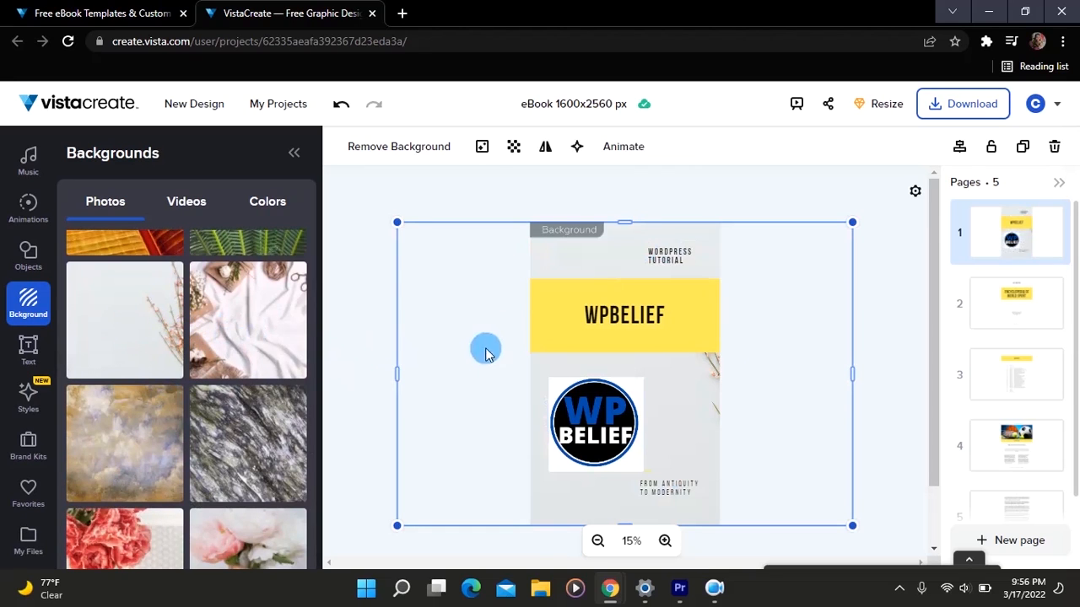
click(29, 397)
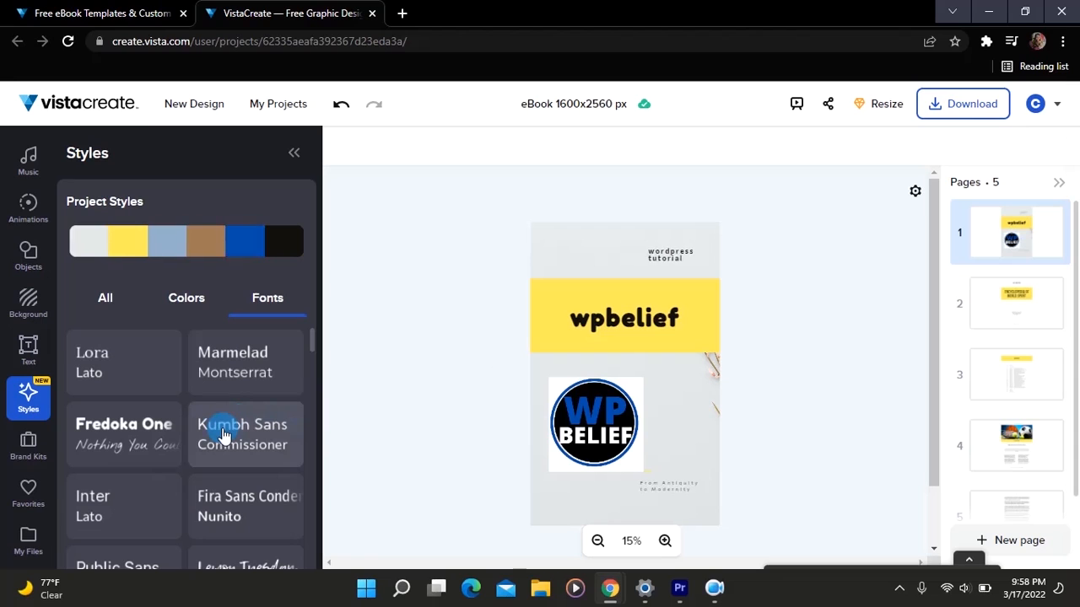
click(225, 434)
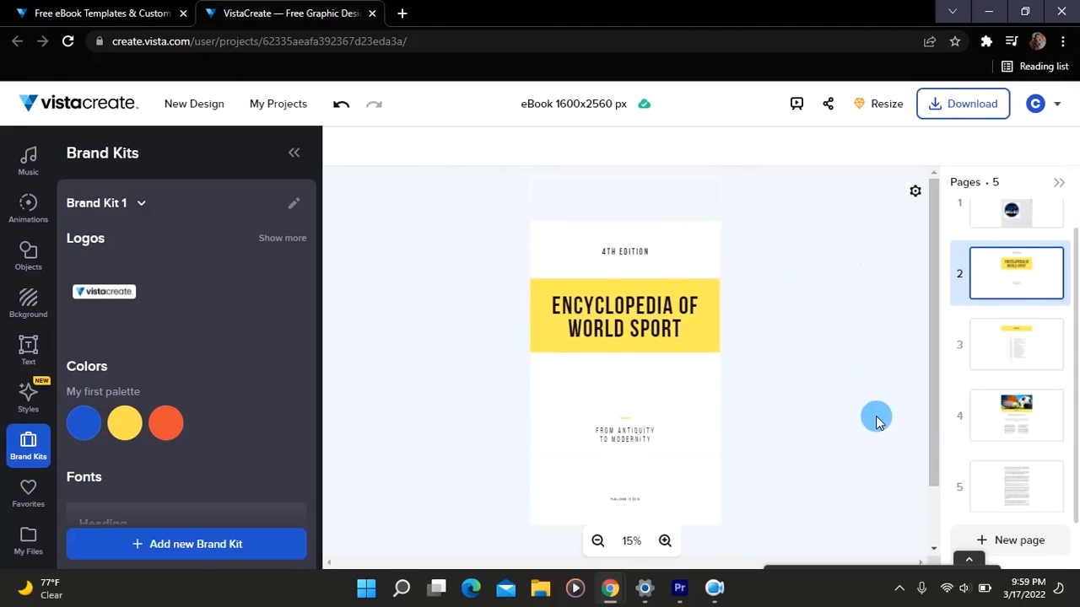
- Add a blank page after page 2 and place the text "Welcome to Wpbelief" at its top
click(1012, 543)
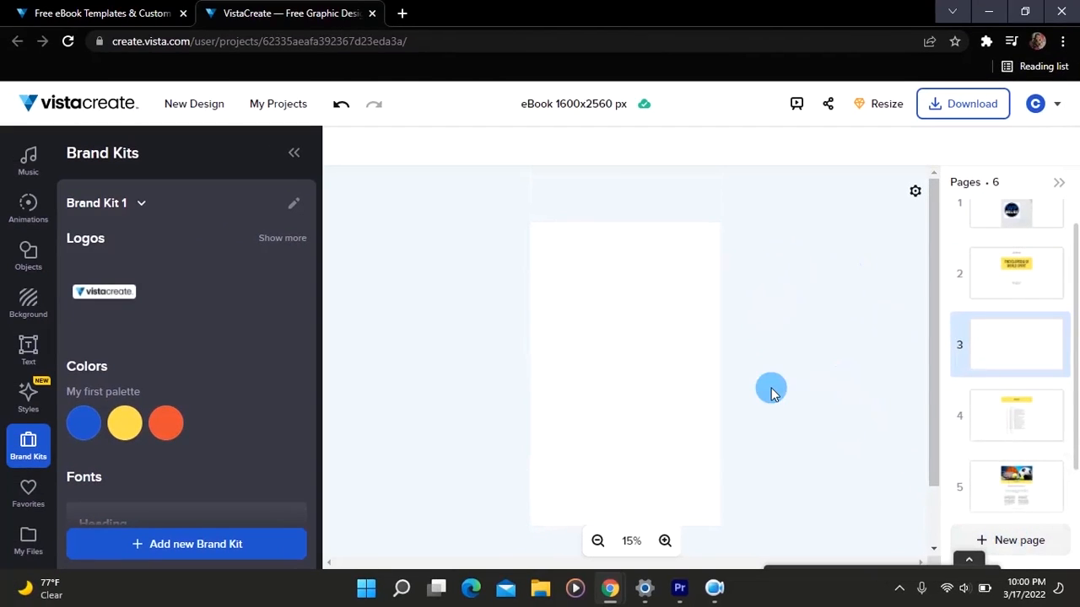
scroll(771, 389, down, 1)
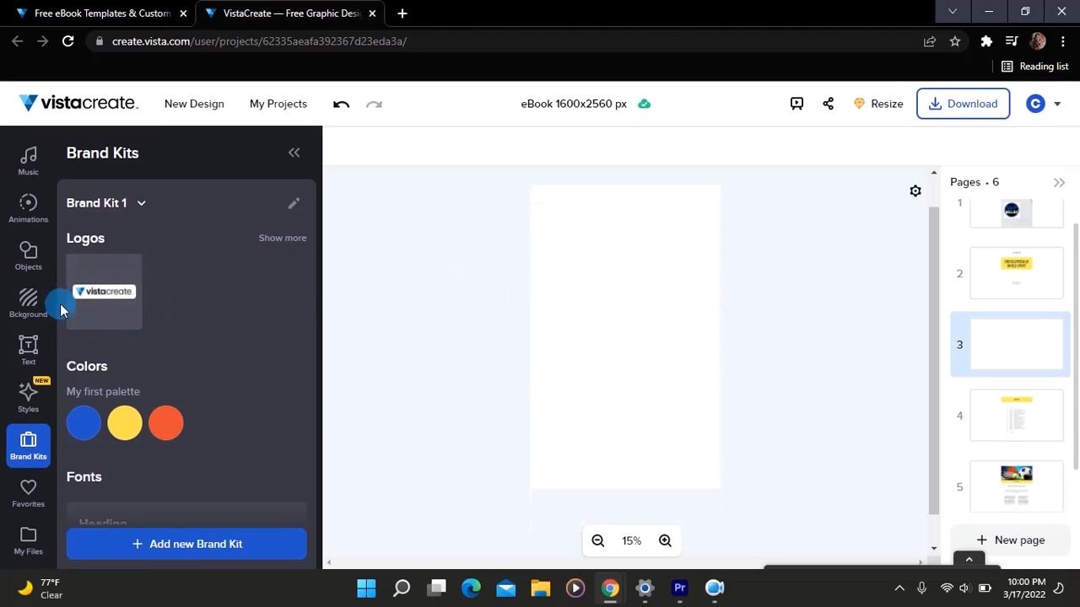
click(27, 341)
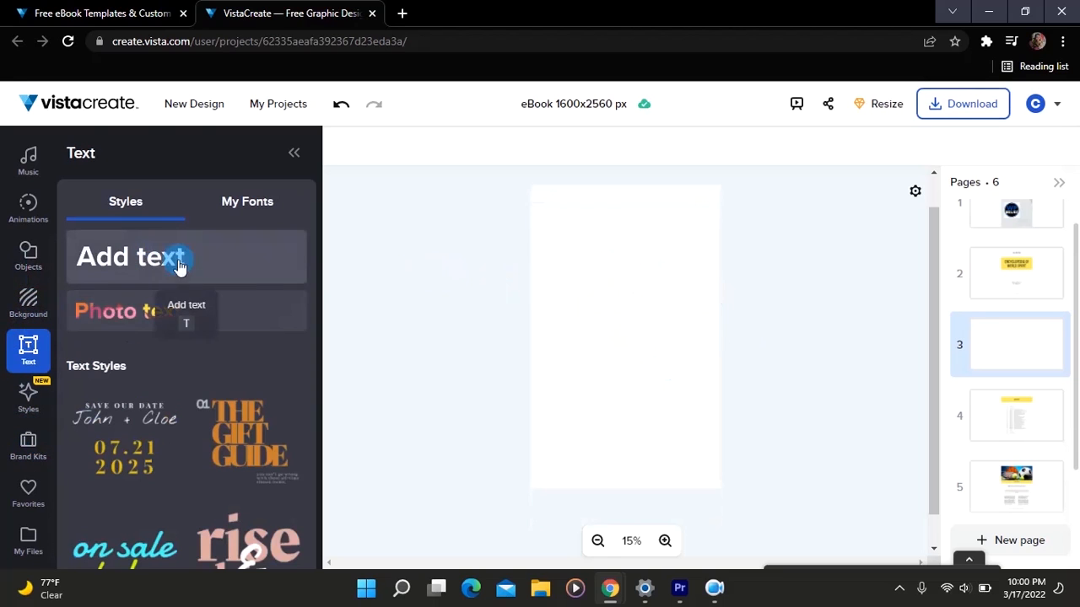
click(192, 247)
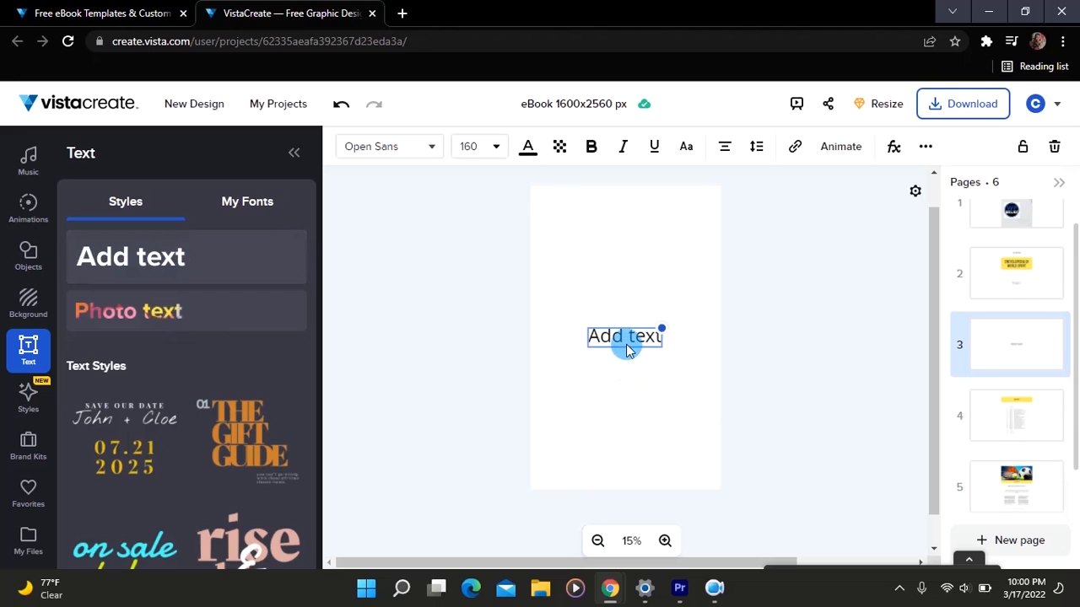
click(556, 295)
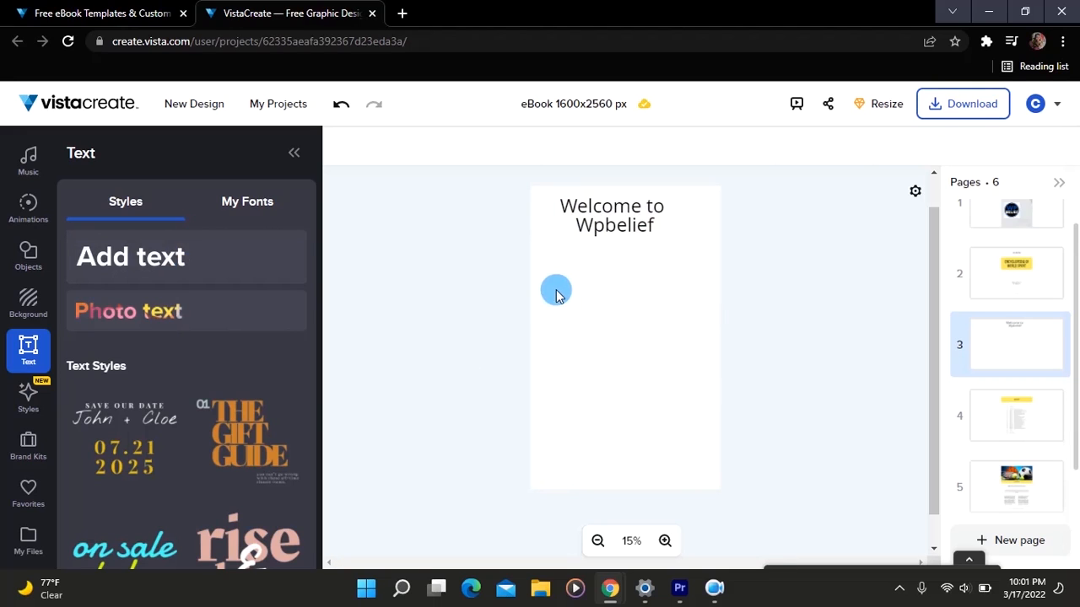
- Give the "Welcome to Wpbelief" page the yellow tulips photo background and place the uploaded WP Belief logo beside the vase
click(32, 314)
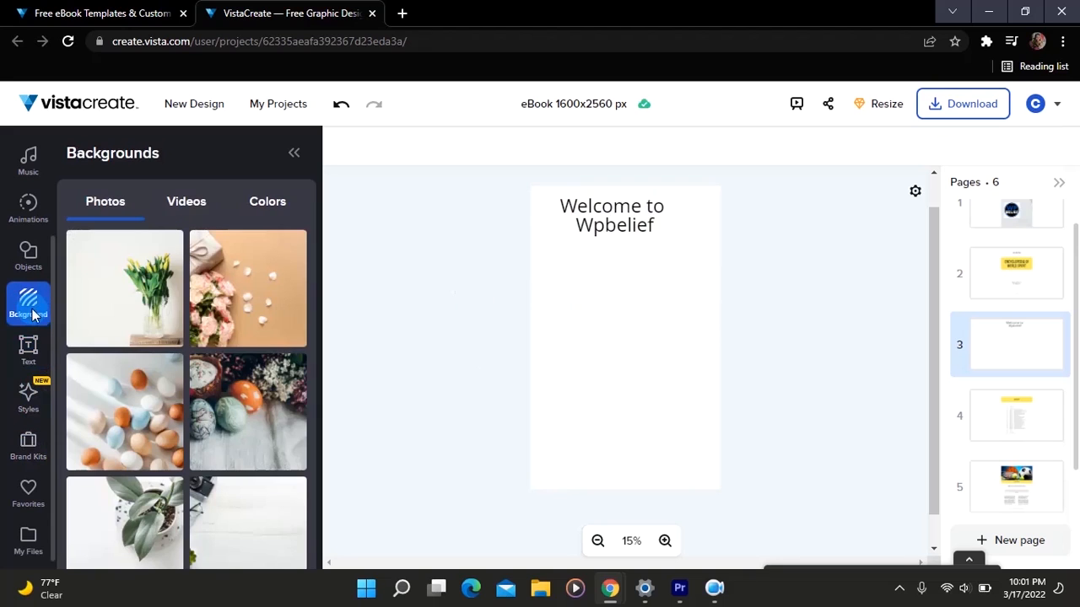
click(145, 333)
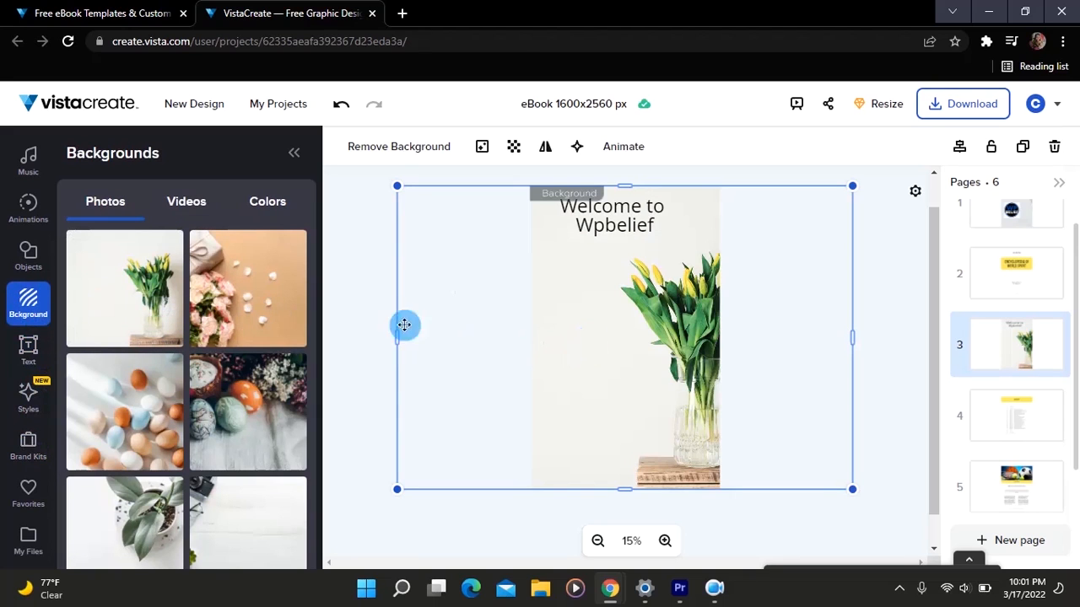
click(27, 540)
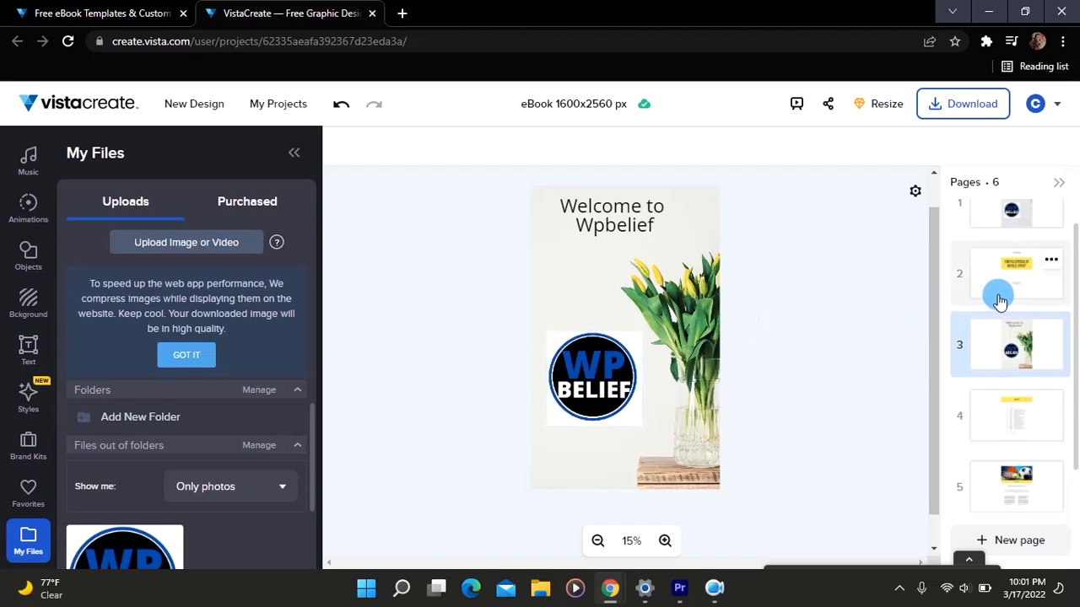
scroll(1000, 302, up, 1)
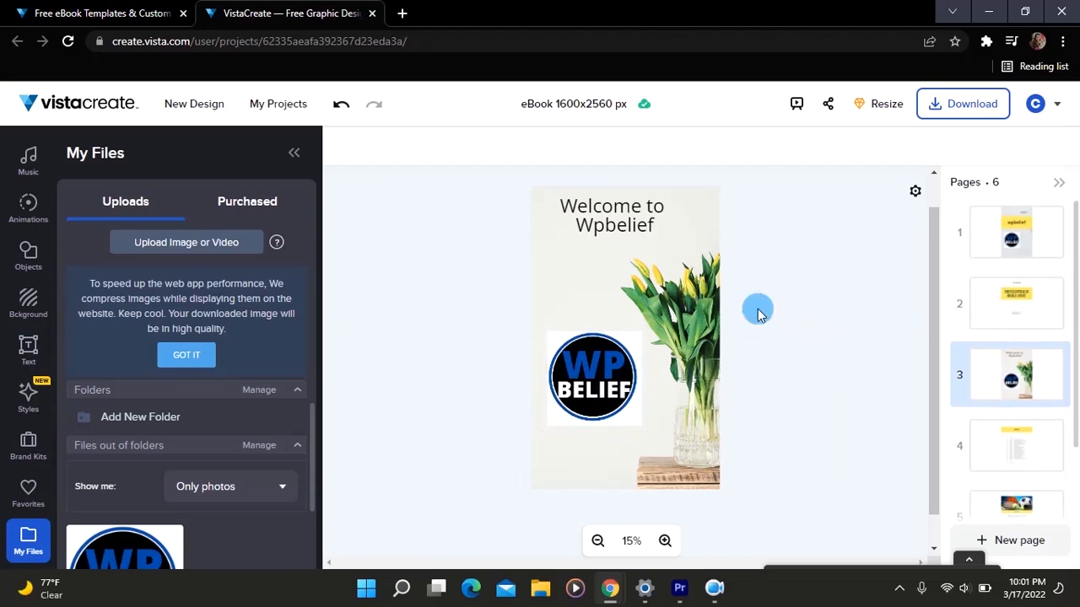
- Duplicate the cover page and select the title and the "wordpress tutorial" text on the copy
click(1020, 239)
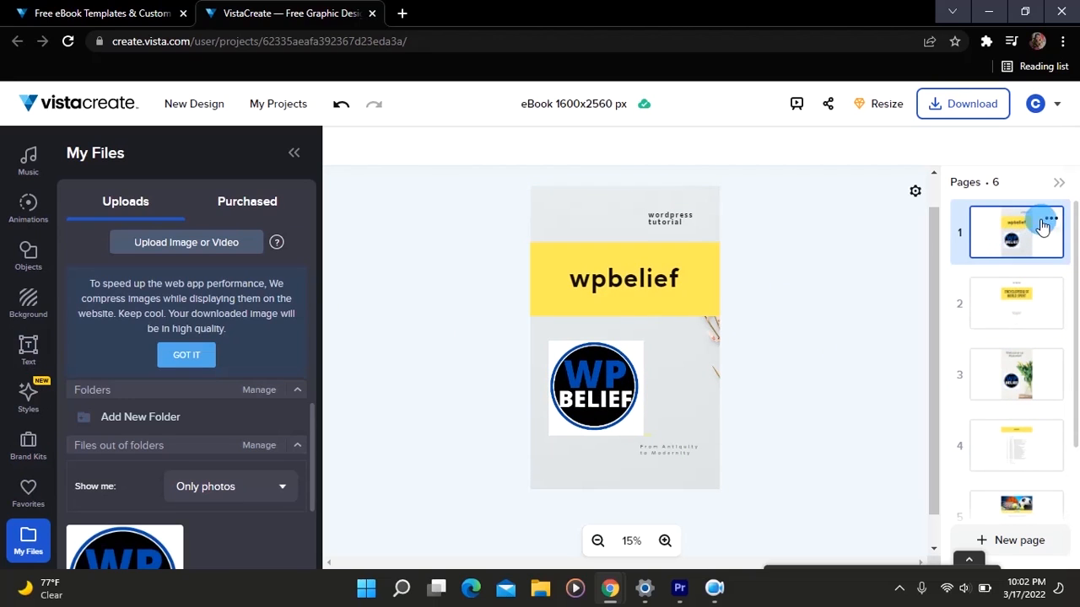
click(1050, 221)
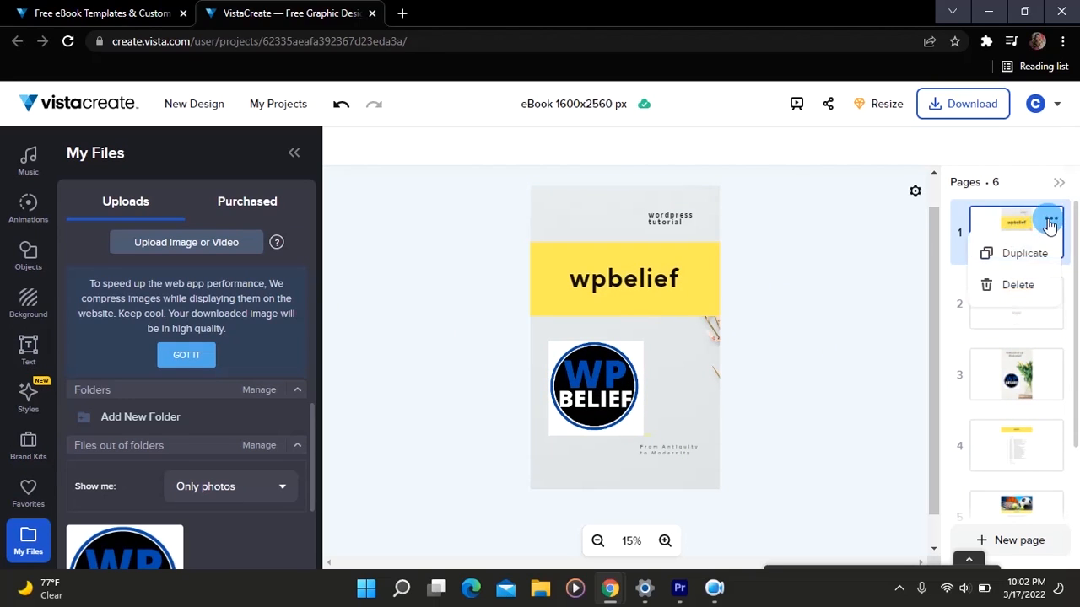
click(1030, 257)
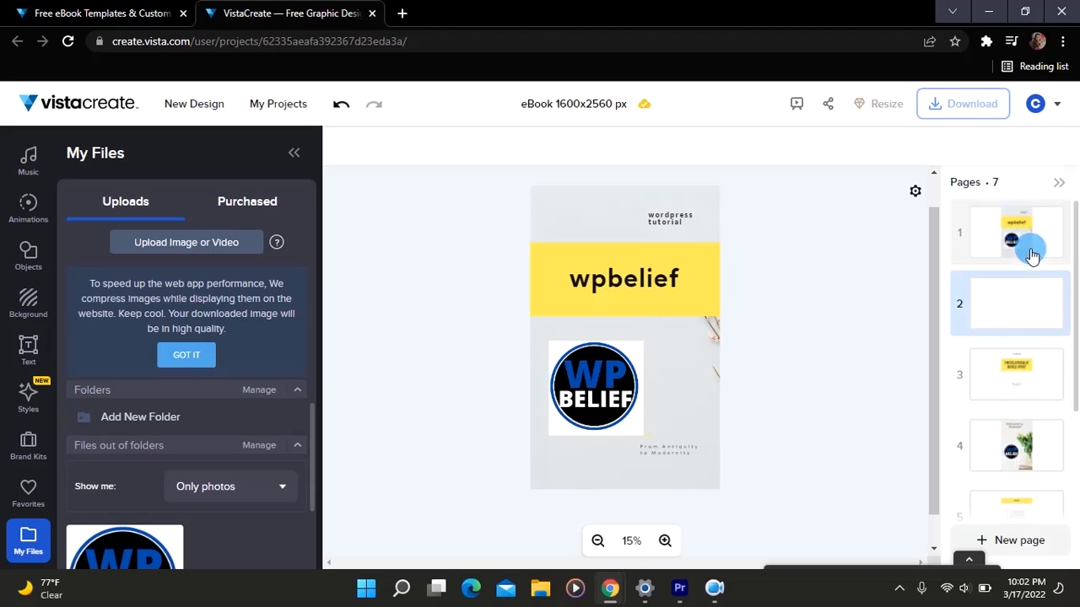
click(1017, 305)
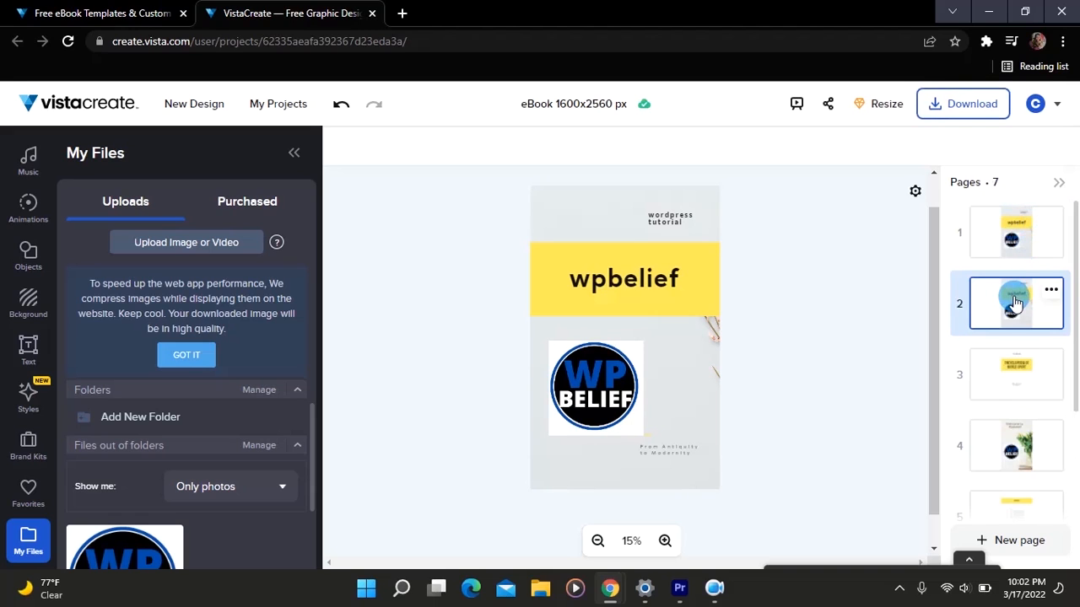
click(680, 282)
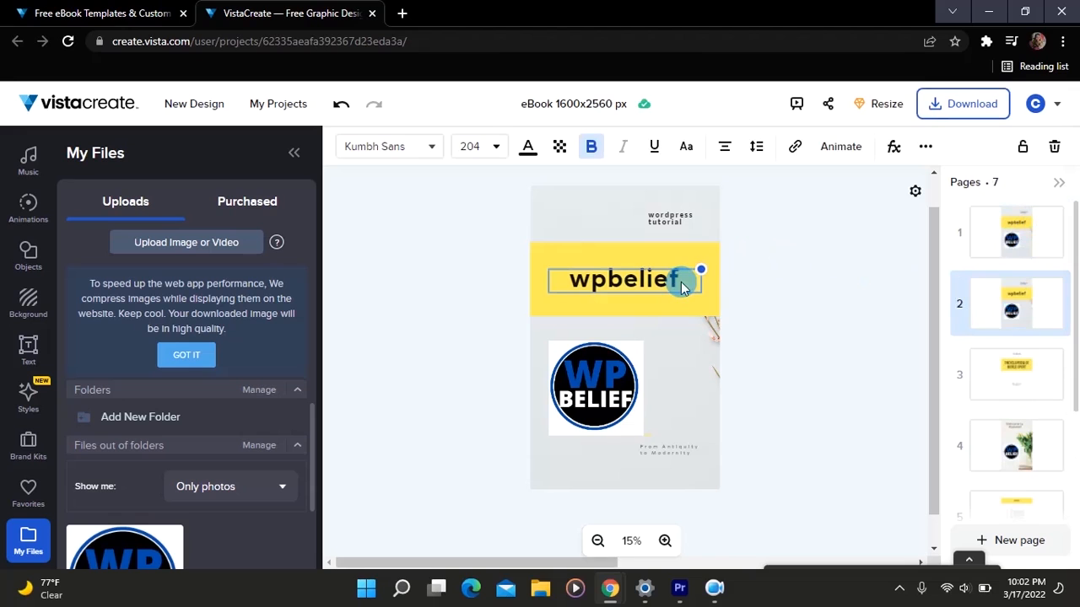
click(672, 221)
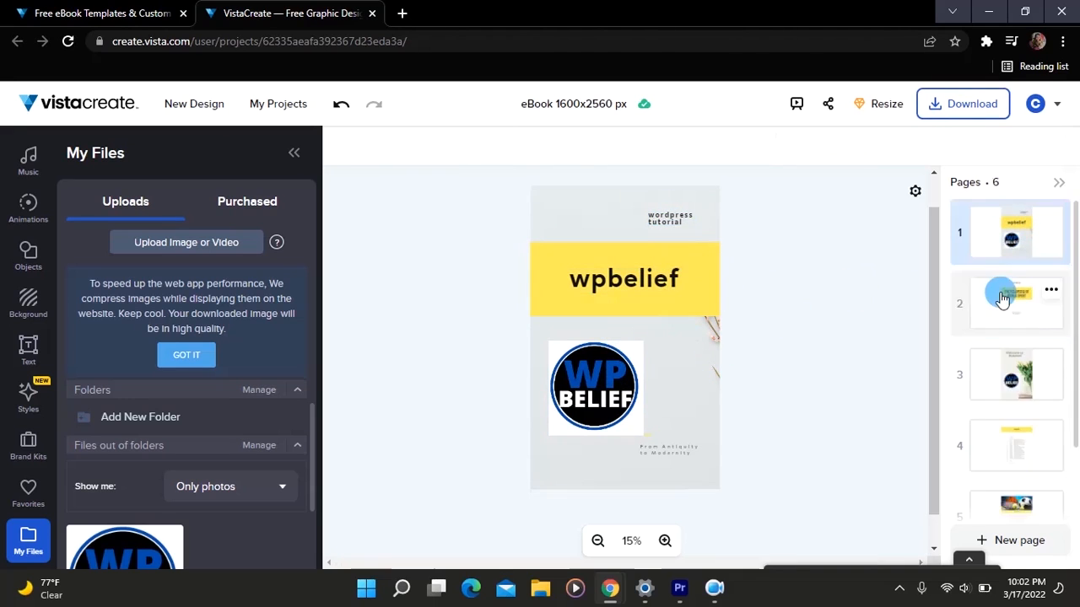
- Move the "Welcome to Wpbelief" page from position 3 to the end of the eBook
scroll(1001, 299, down, 2)
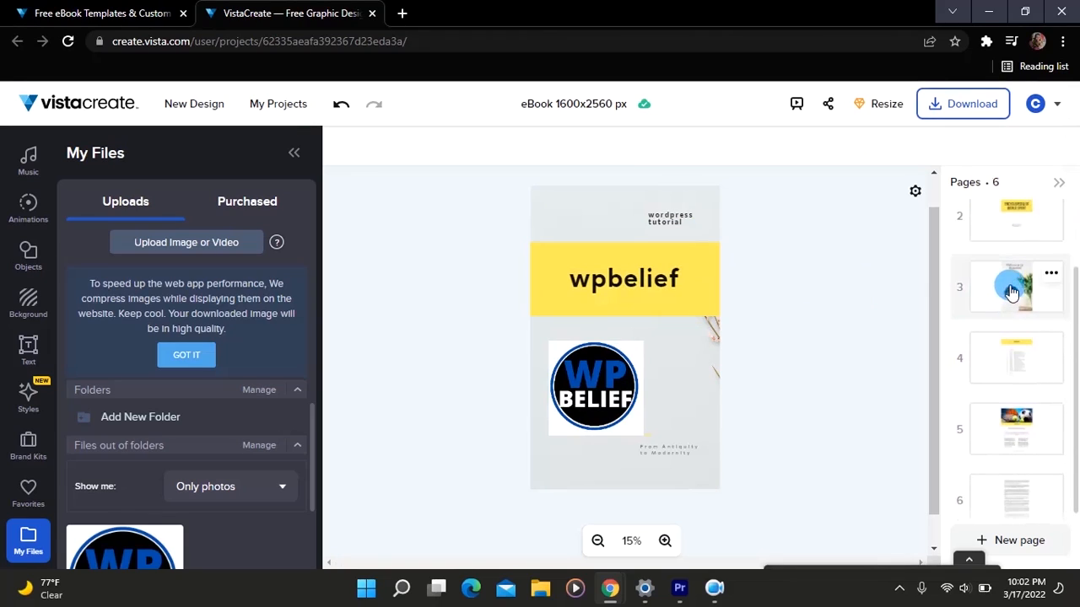
drag(1012, 292, 1015, 479)
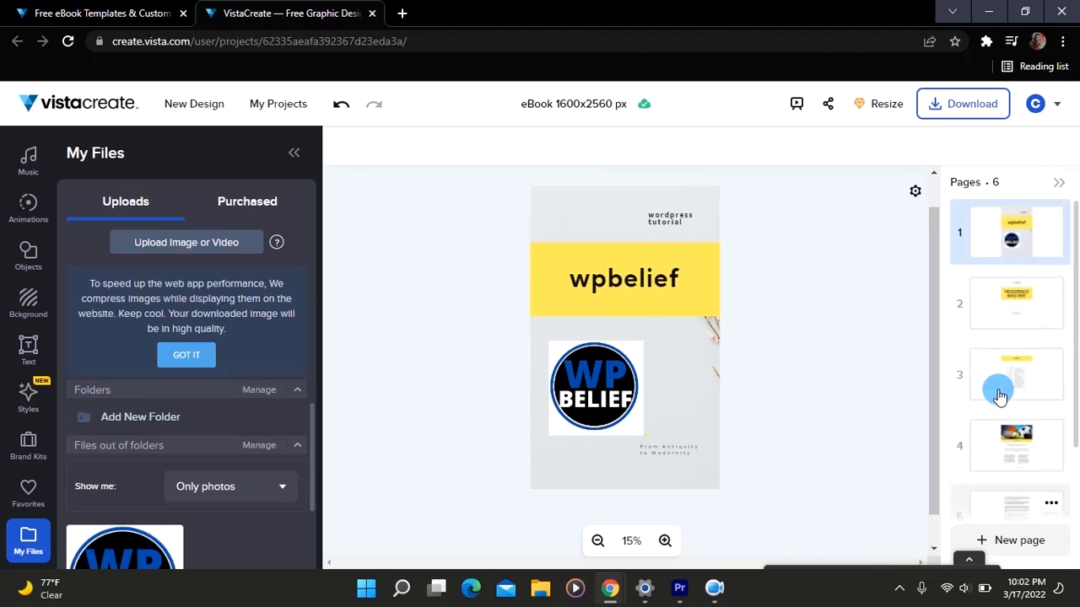
click(648, 263)
click(762, 292)
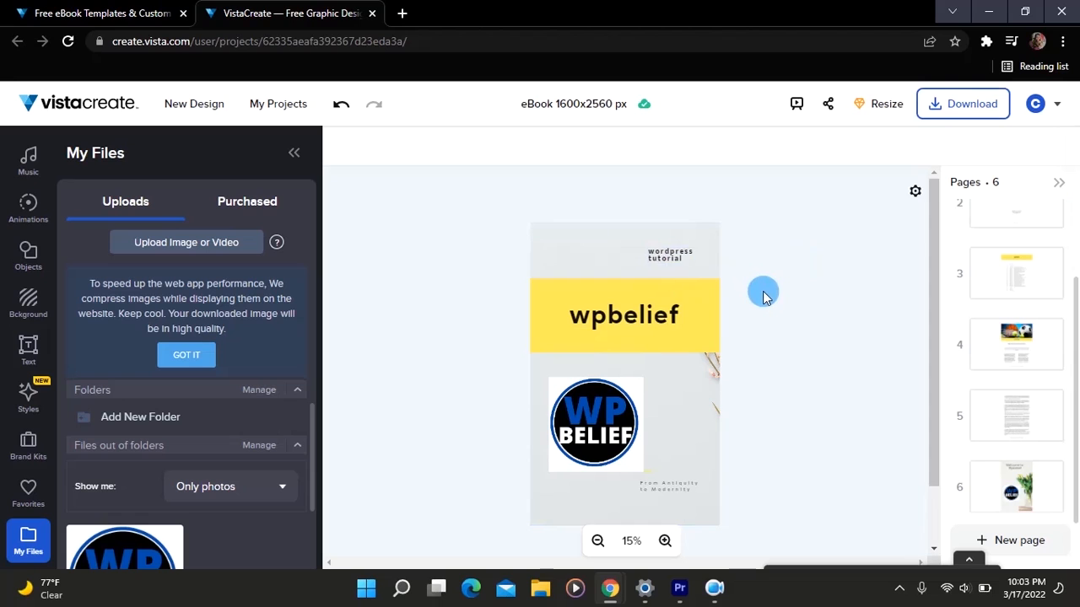
scroll(762, 297, down, 1)
scroll(763, 297, up, 1)
- Rename the project as "Wpbelief"
click(609, 105)
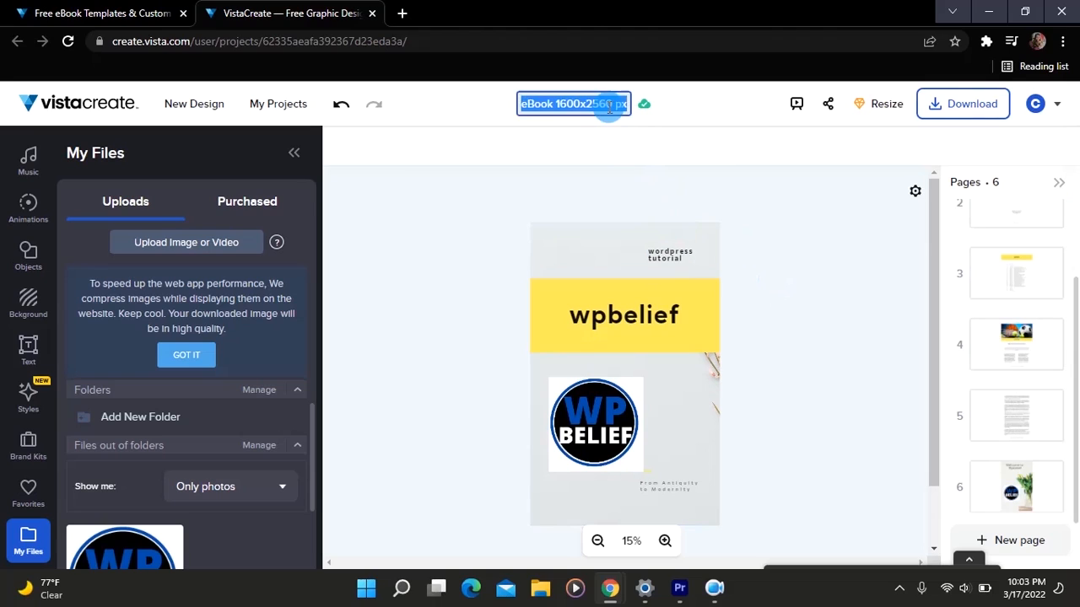
key(BackSpace)
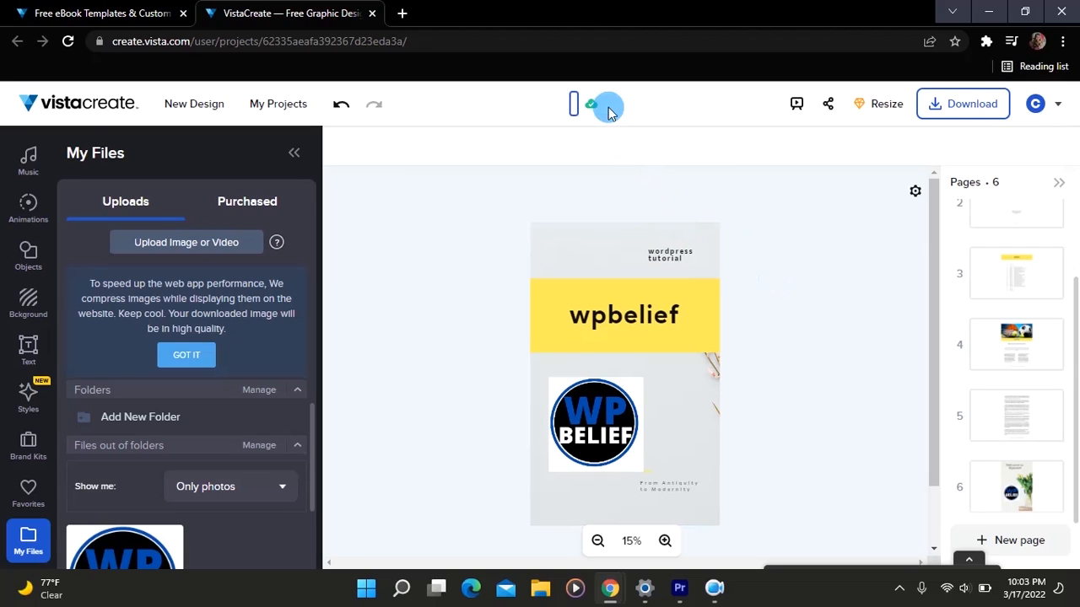
text(Wp)
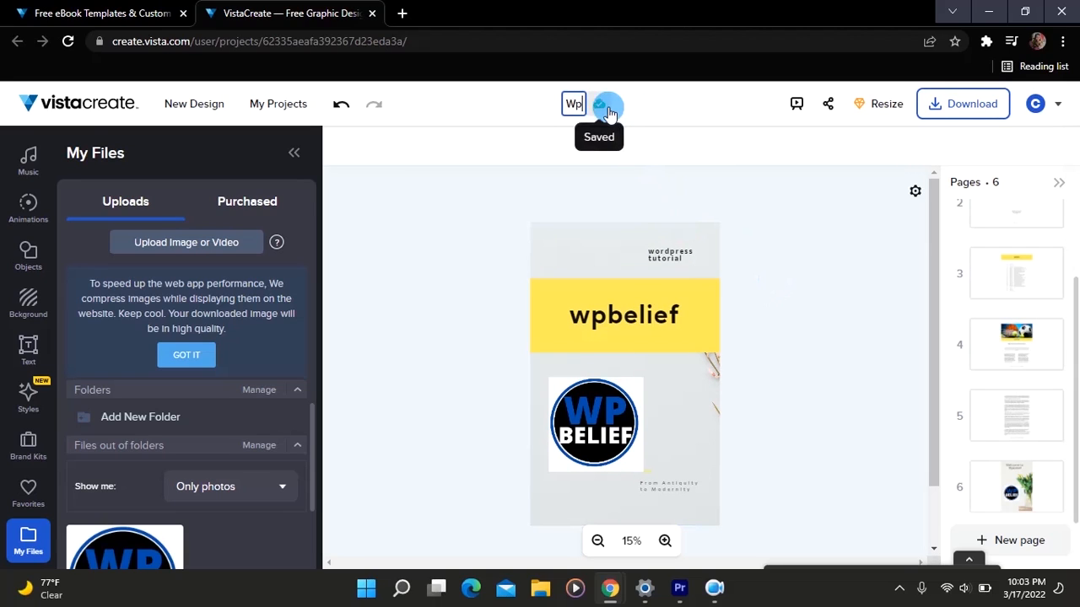
text(belief)
- Download all pages of the design in PDF Standard format without crop marks and dismiss the Pro upgrade offer
click(950, 107)
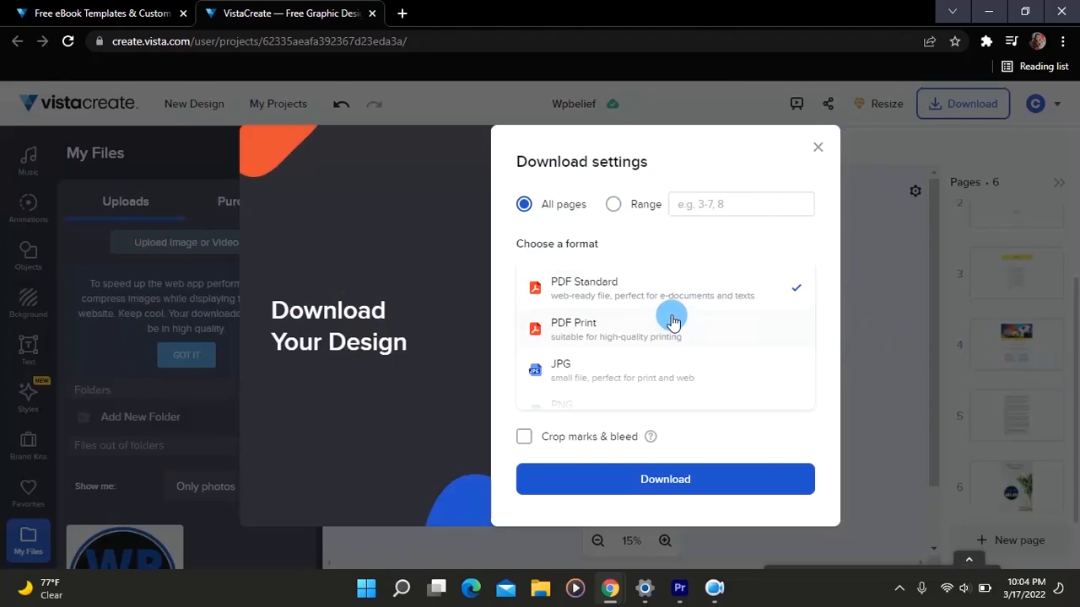
scroll(654, 333, down, 2)
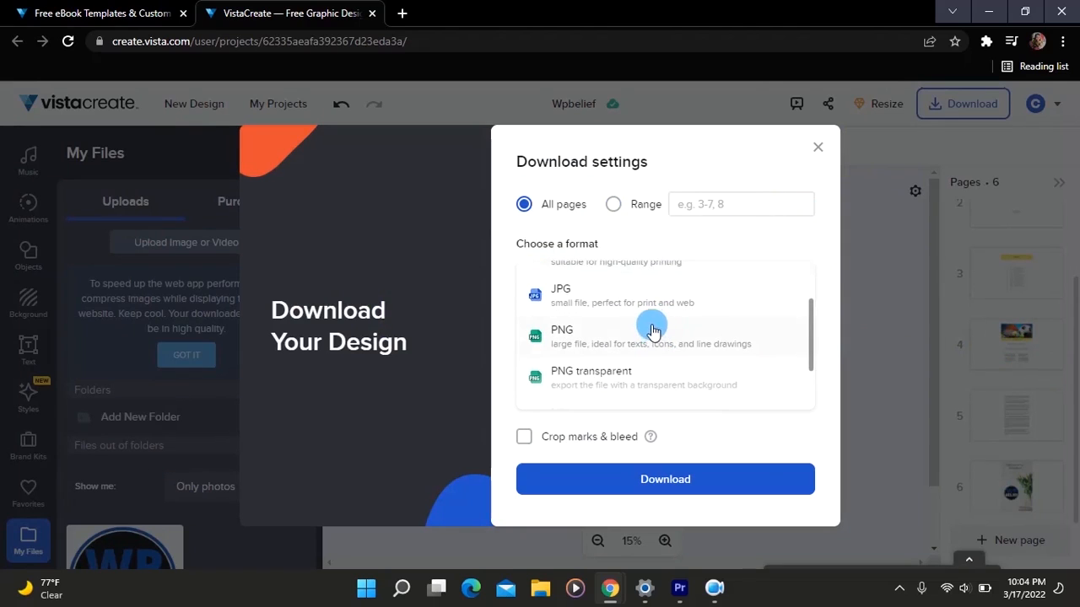
scroll(649, 325, up, 2)
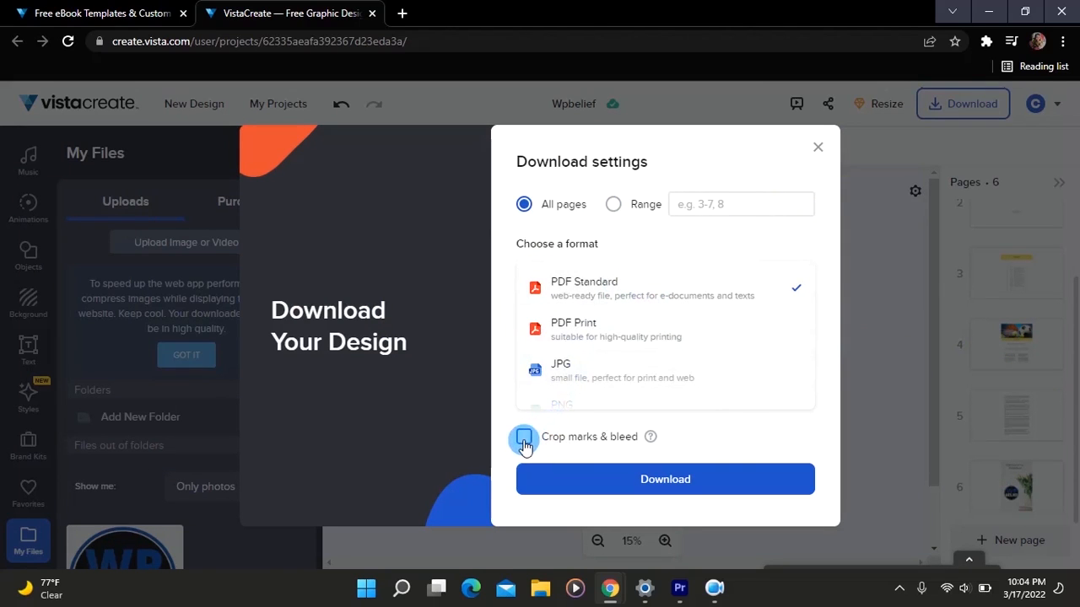
click(648, 485)
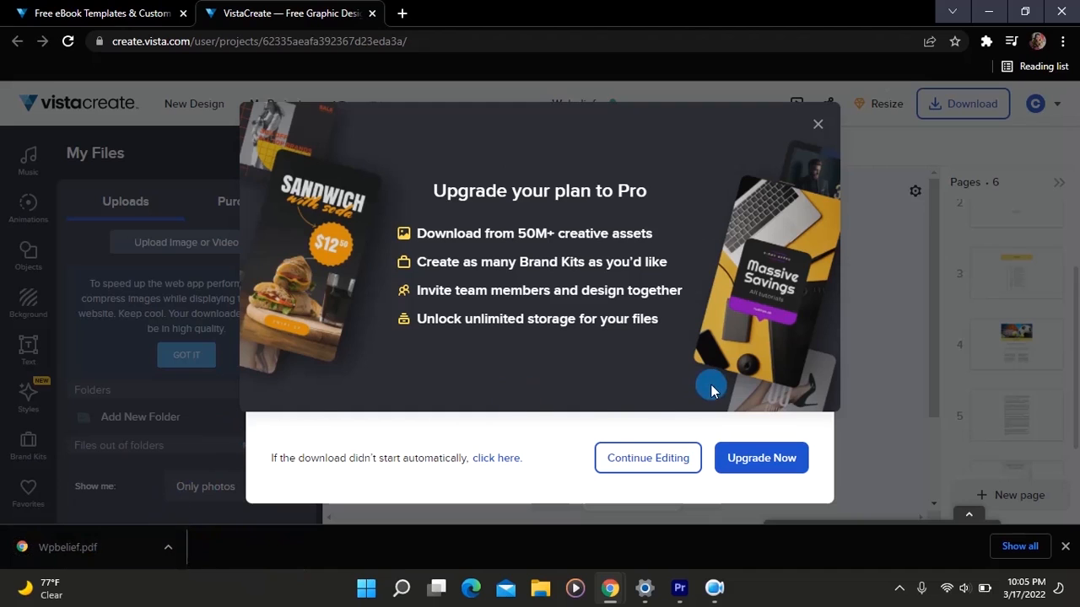
click(817, 124)
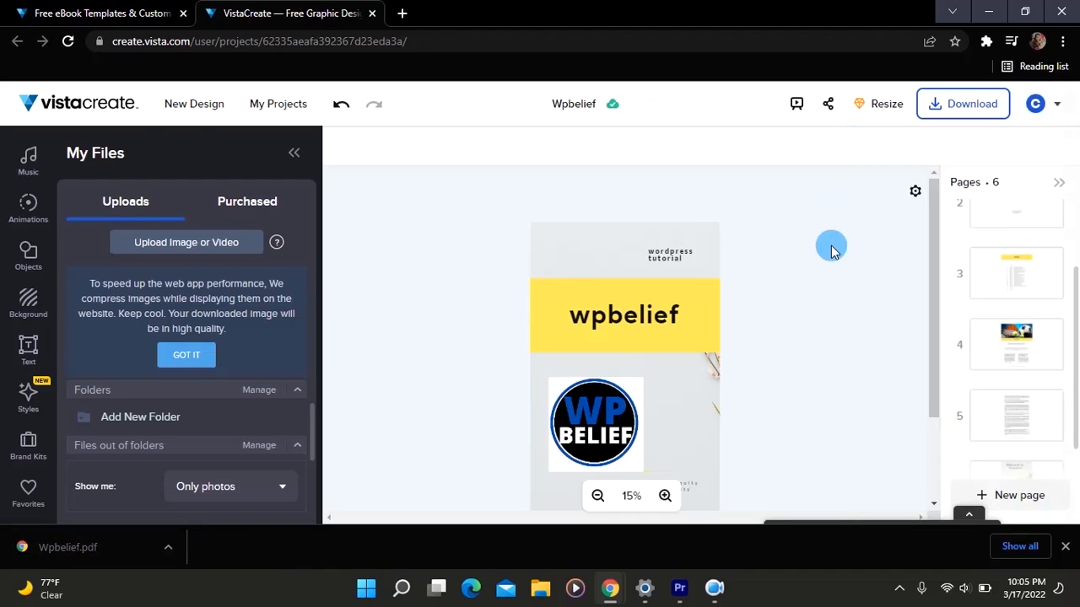
scroll(831, 249, down, 2)
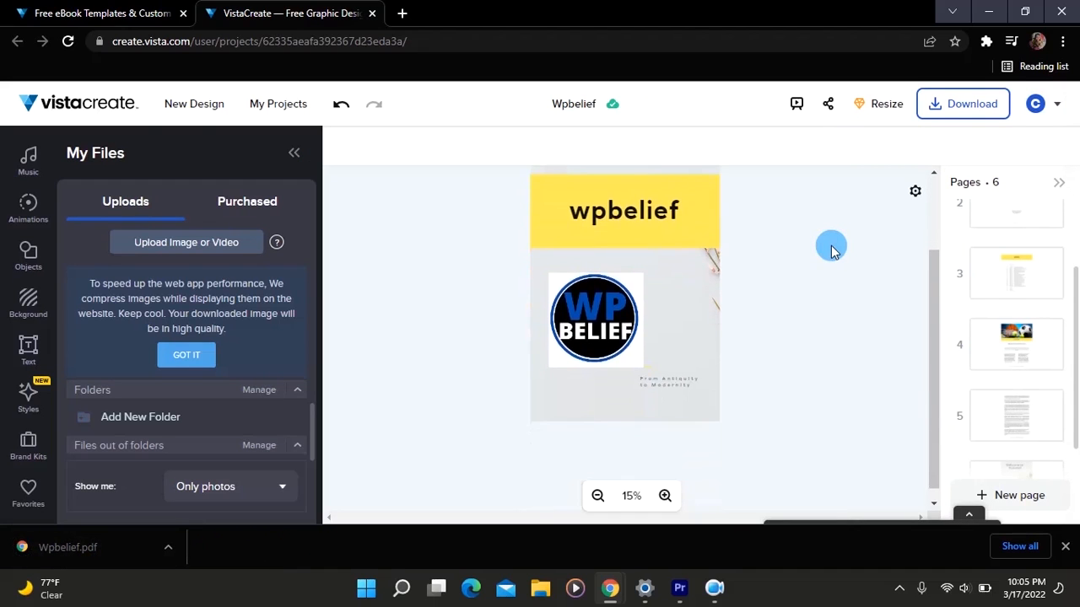
scroll(831, 249, up, 1)
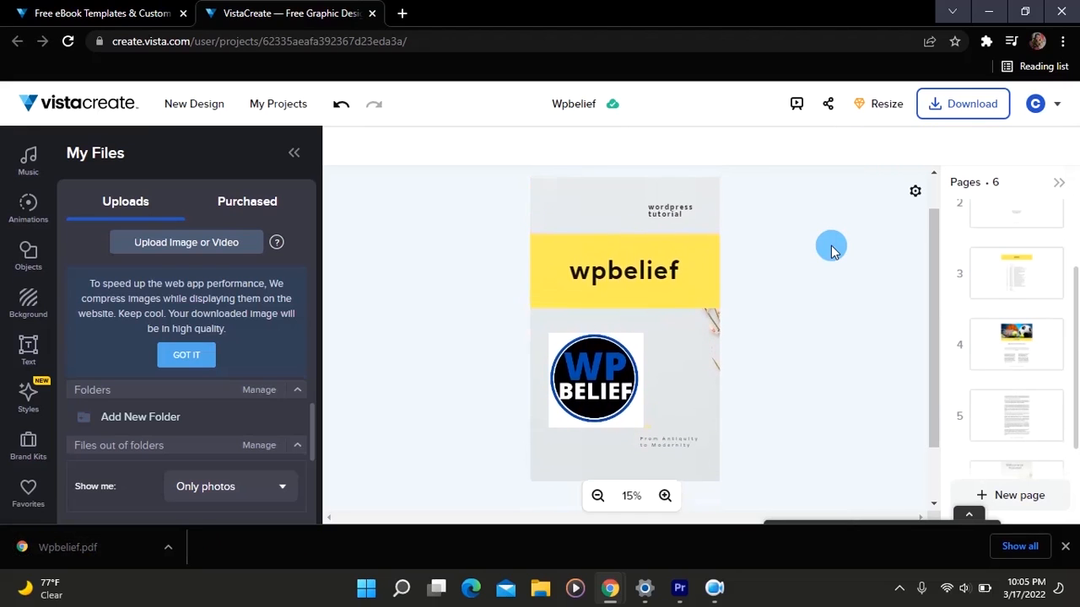
scroll(831, 249, down, 1)
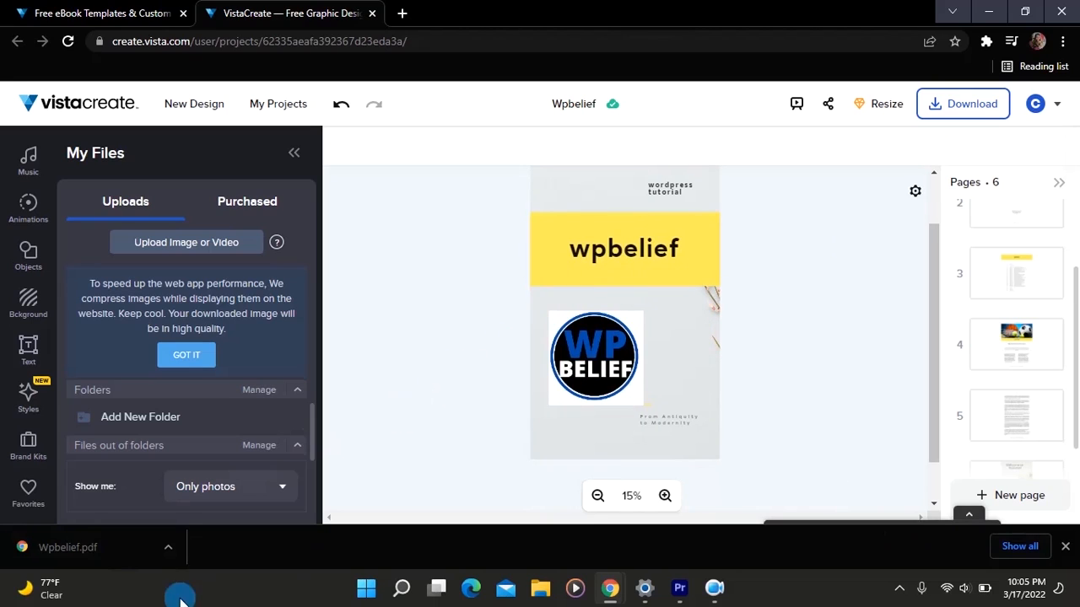
- Open the downloaded Wpbelief.pdf and review its pages from the cover through to the closing "Welcome to Wpbelief" page
click(82, 554)
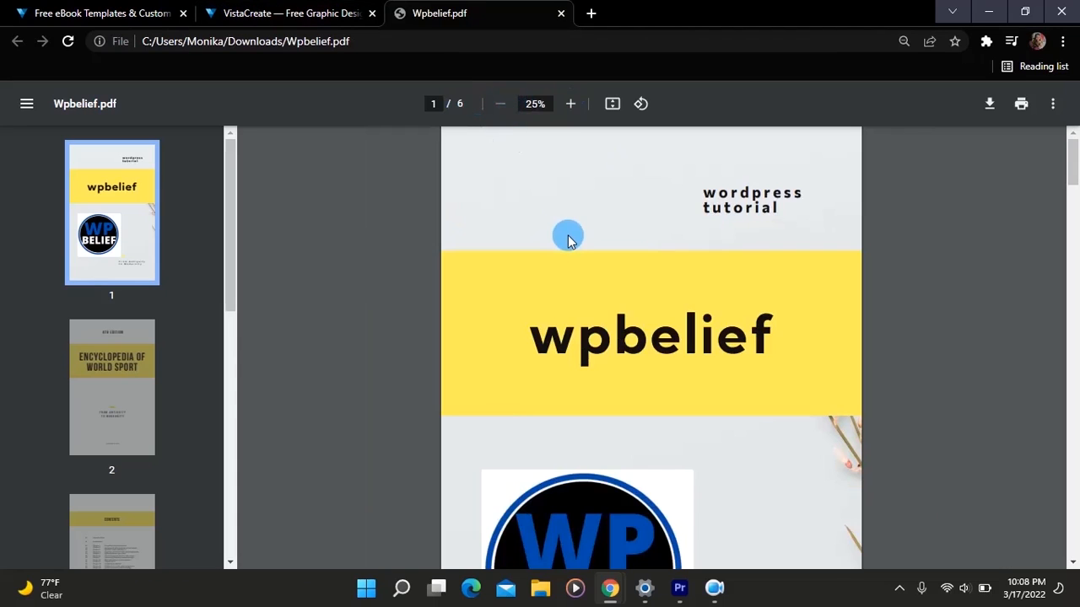
scroll(424, 296, down, 3)
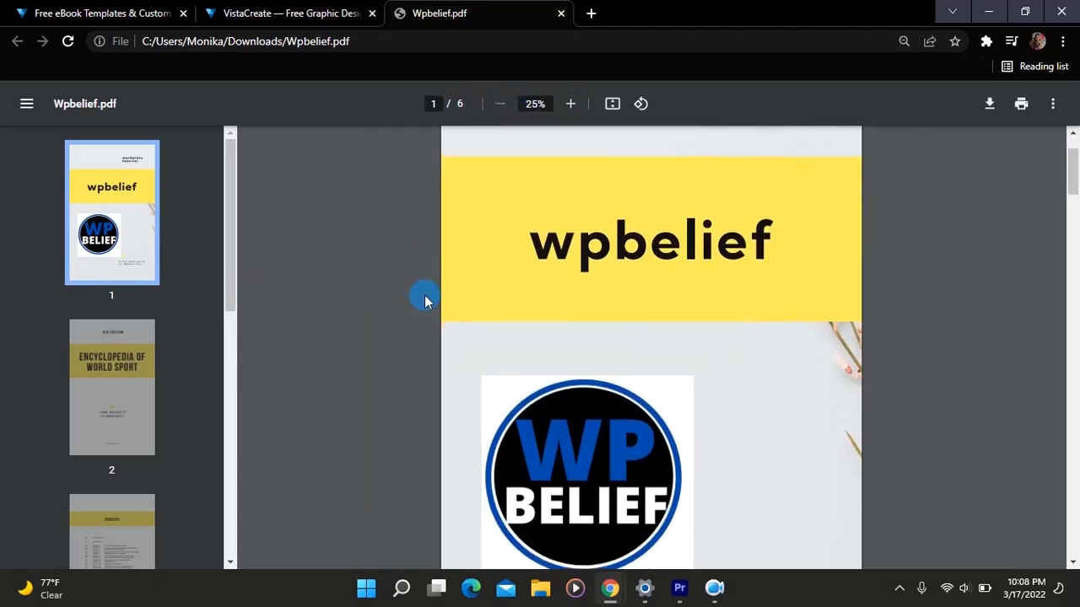
scroll(425, 295, down, 15)
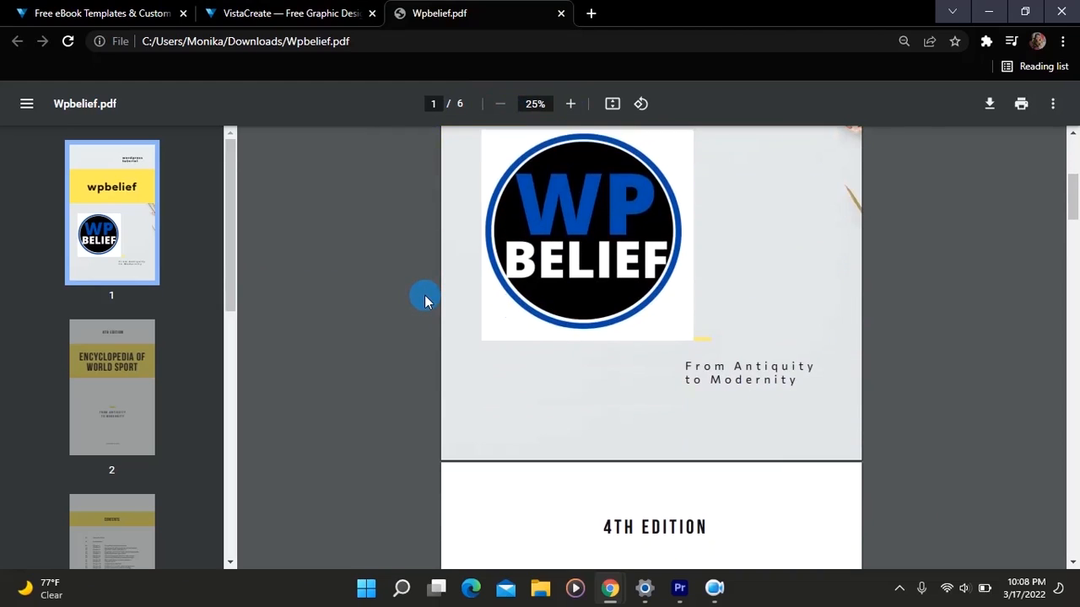
scroll(424, 301, down, 20)
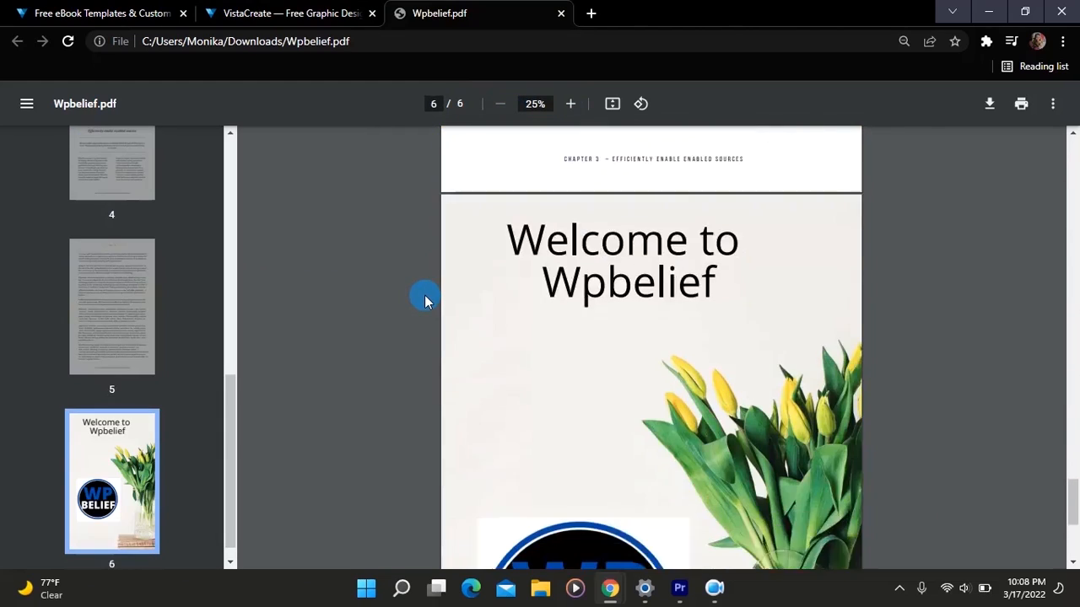
scroll(426, 301, down, 4)
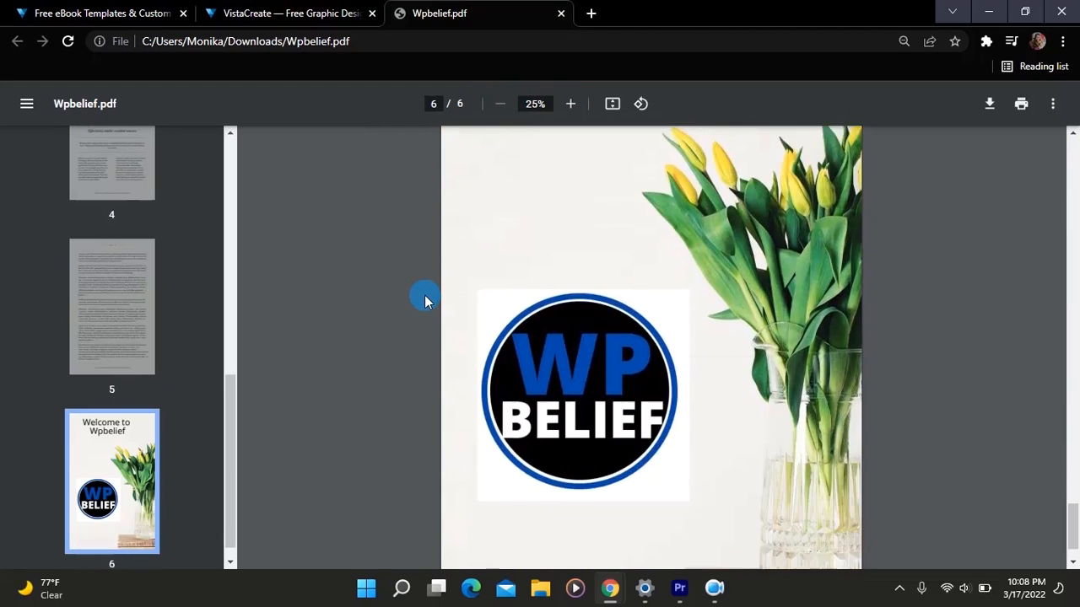
scroll(424, 301, up, 3)
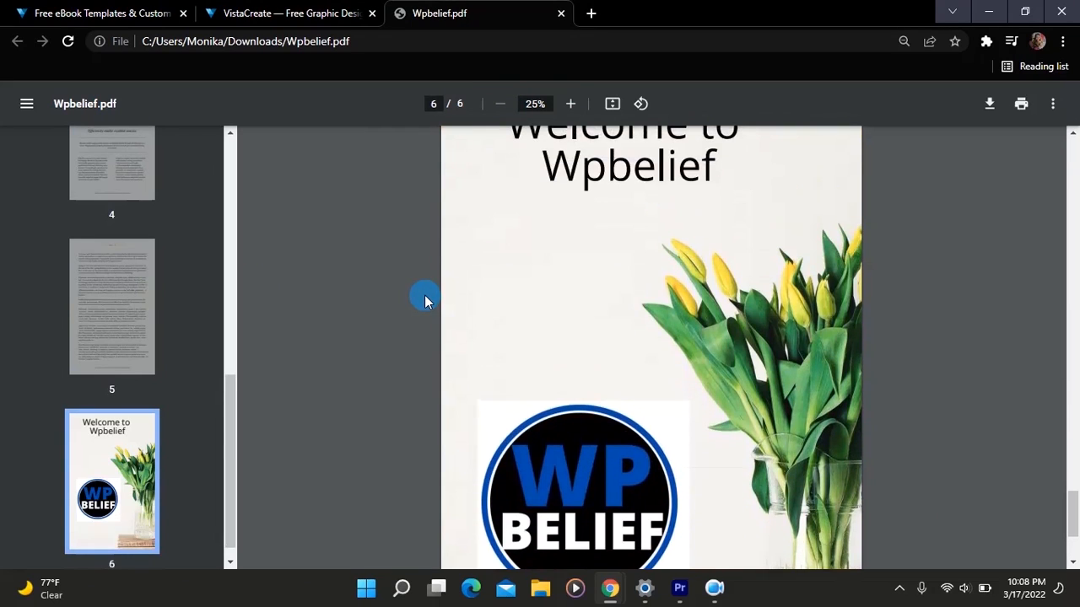